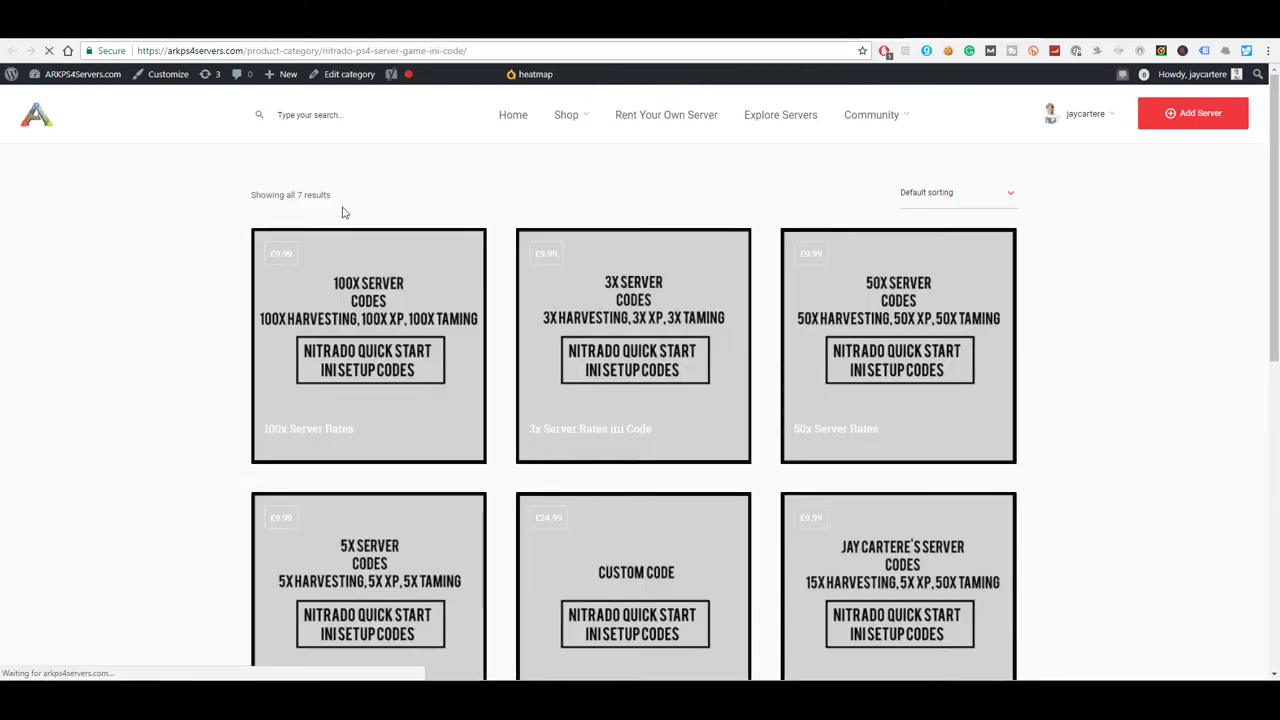
Scroll through the game ini code listing and the member profile's wall of posts.
scroll(210, 231, down, 1)
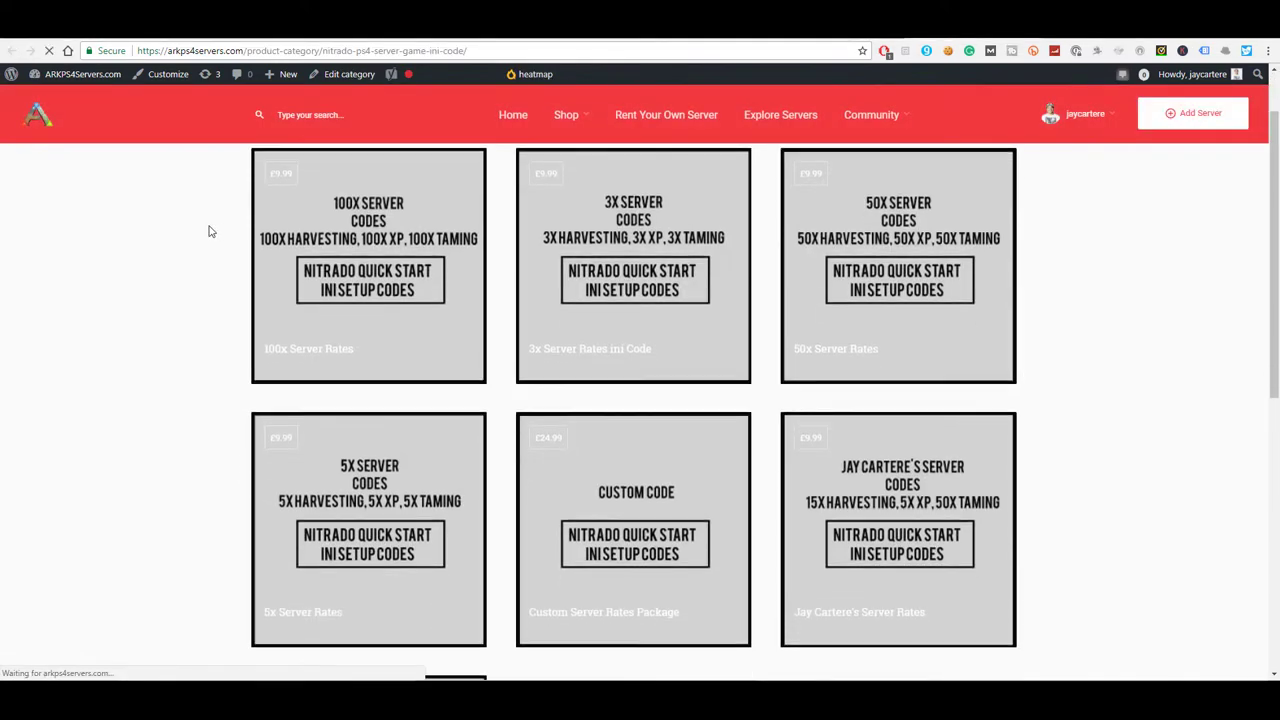
scroll(210, 231, up, 1)
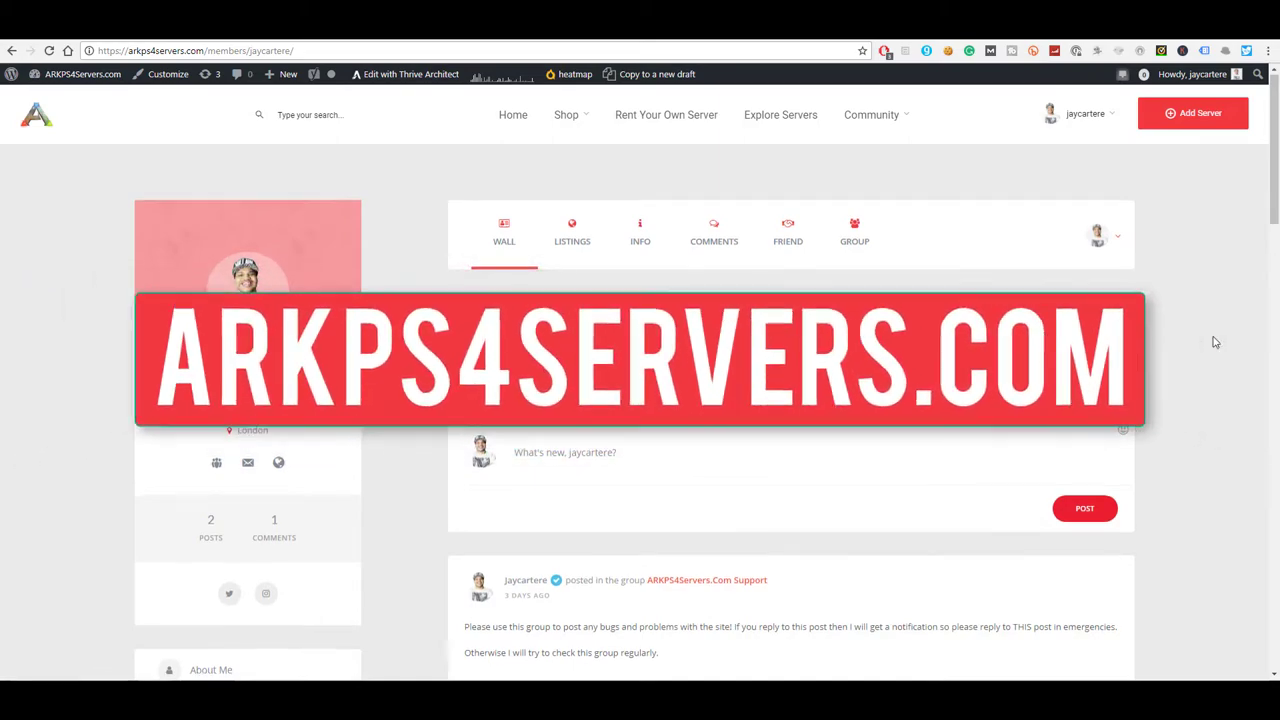
scroll(1216, 343, down, 1)
scroll(1216, 340, down, 5)
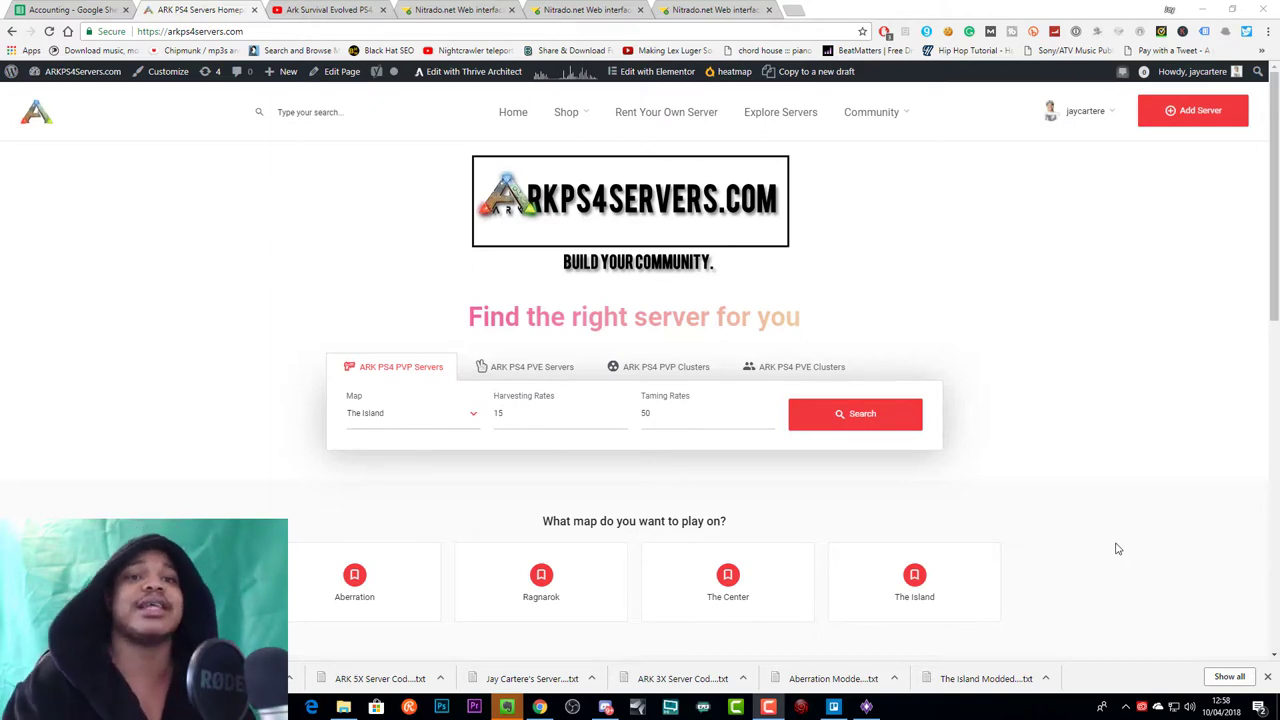
Close Chrome's recent-downloads bar over the homepage server search.
click(1267, 677)
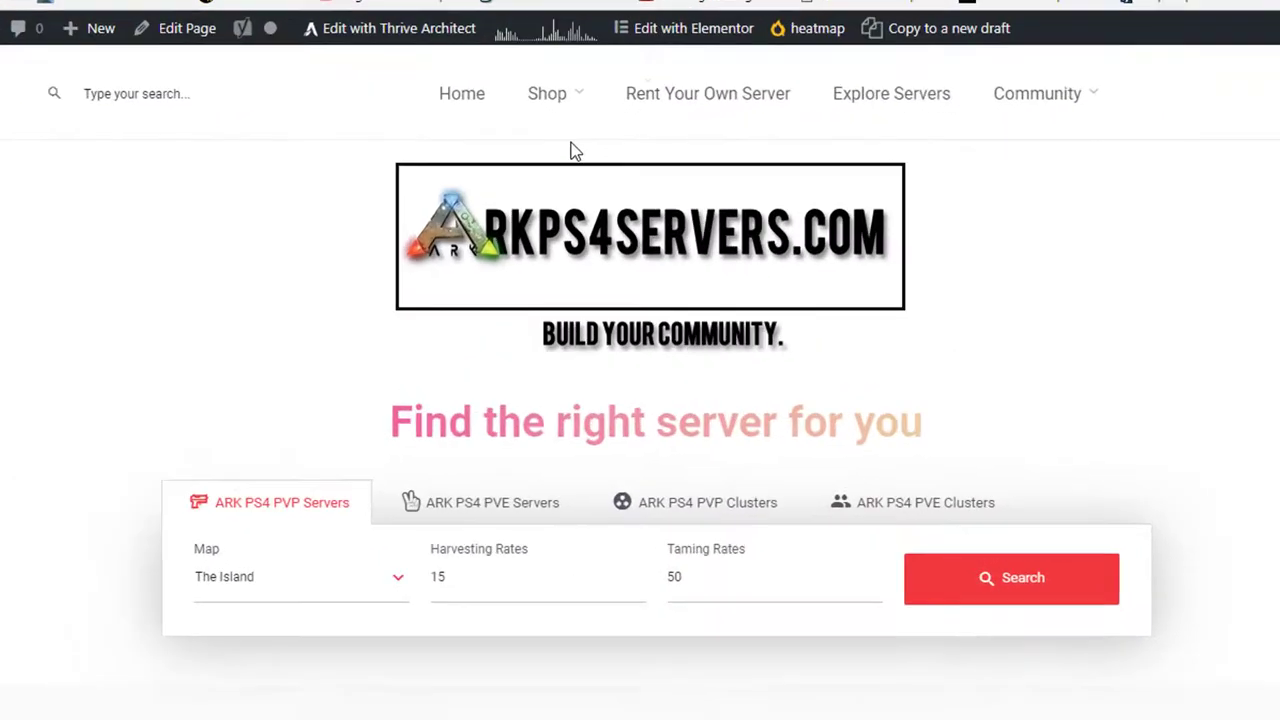
mouse_move(590, 110)
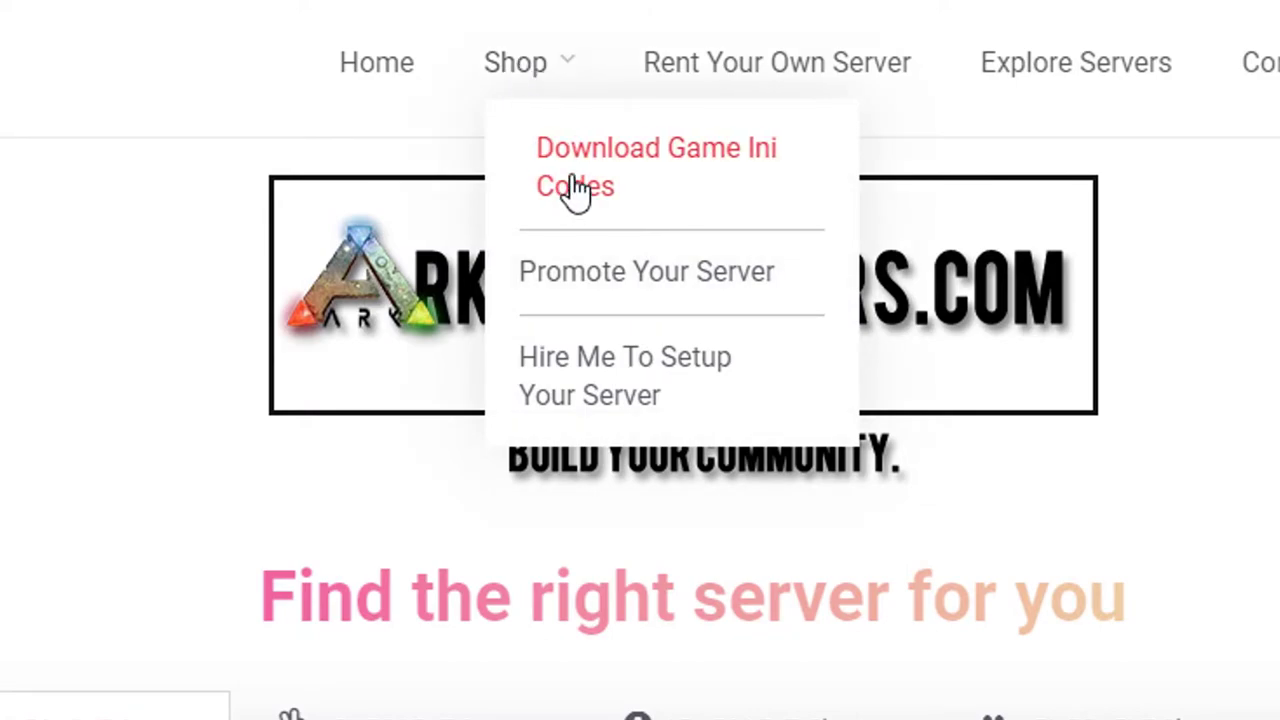
Go to the Nitrado PS4 game ini codes category via the footer's 'Download A Game Ini file' link.
scroll(409, 206, down, 10)
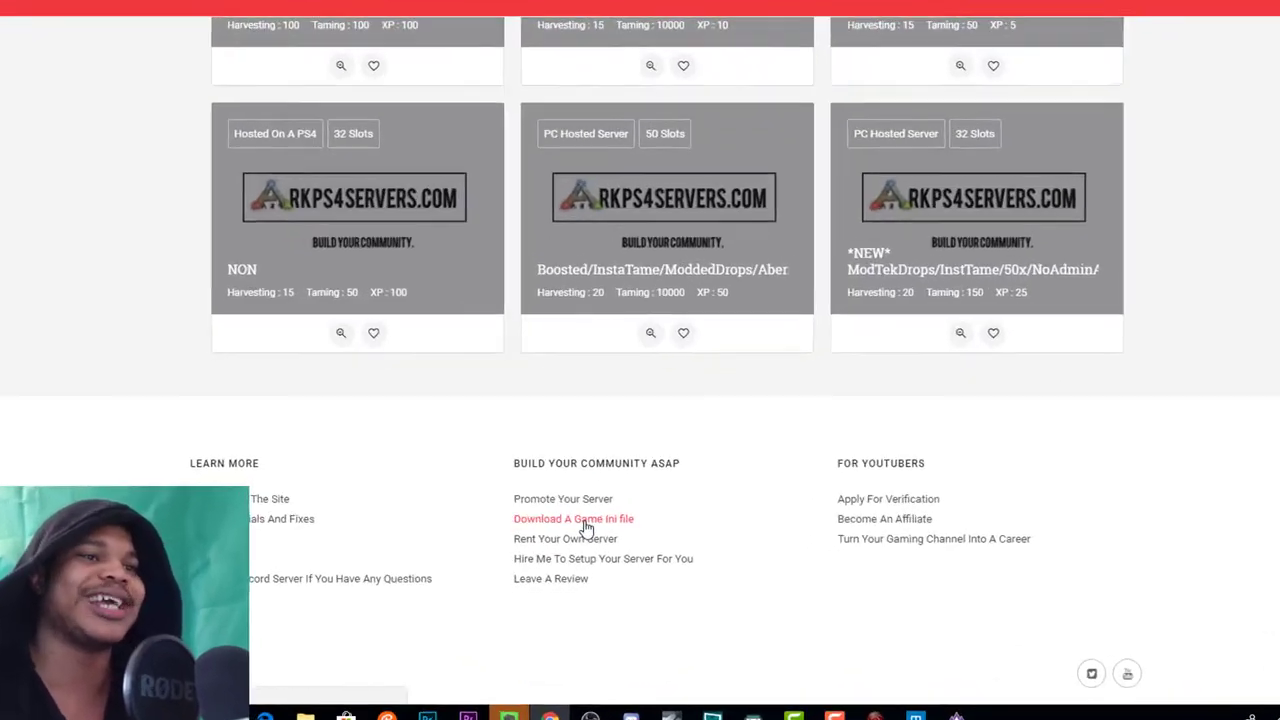
click(586, 527)
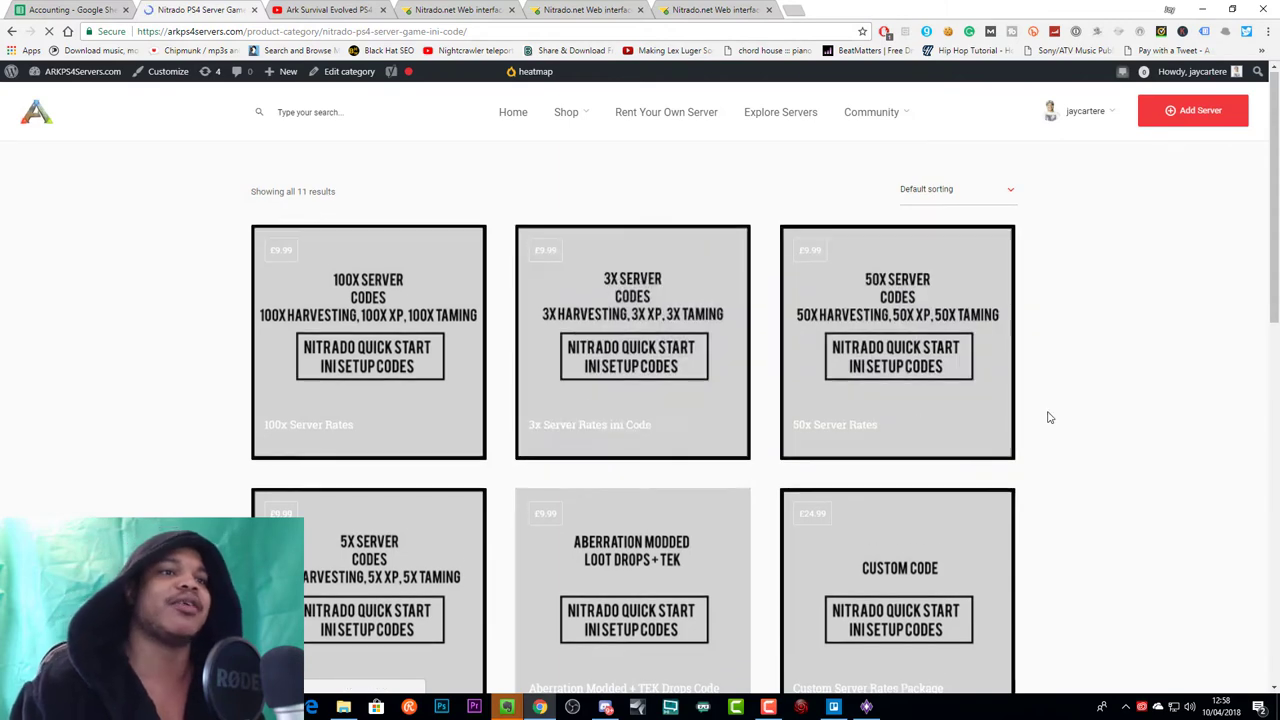
scroll(1046, 417, down, 3)
scroll(1049, 417, down, 2)
scroll(1048, 417, up, 5)
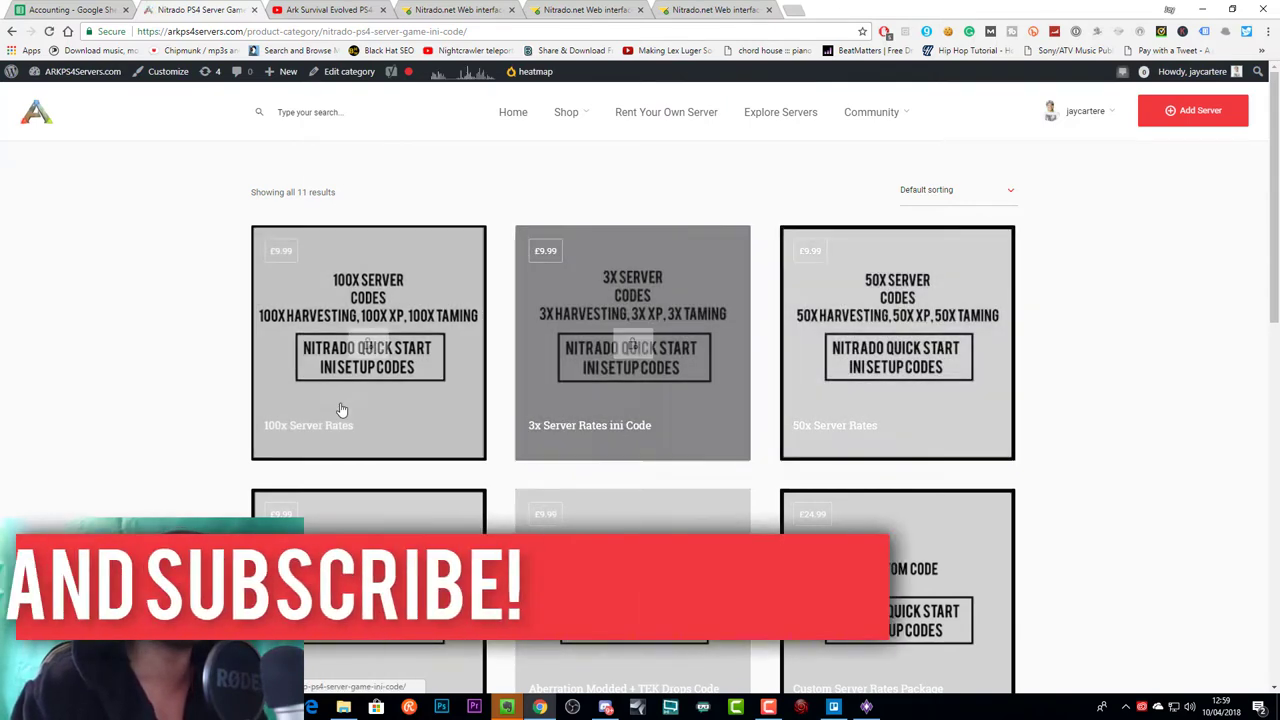
scroll(226, 398, down, 1)
scroll(226, 398, down, 3)
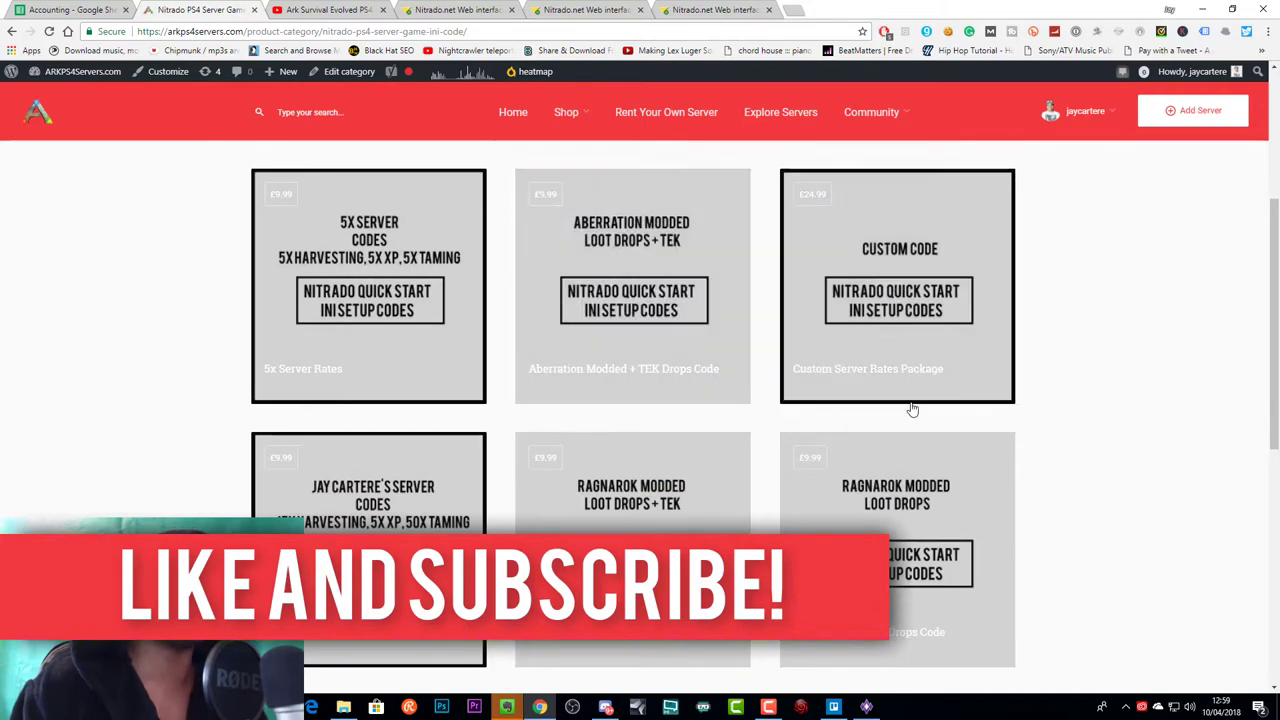
scroll(1065, 421, up, 1)
scroll(1066, 420, up, 3)
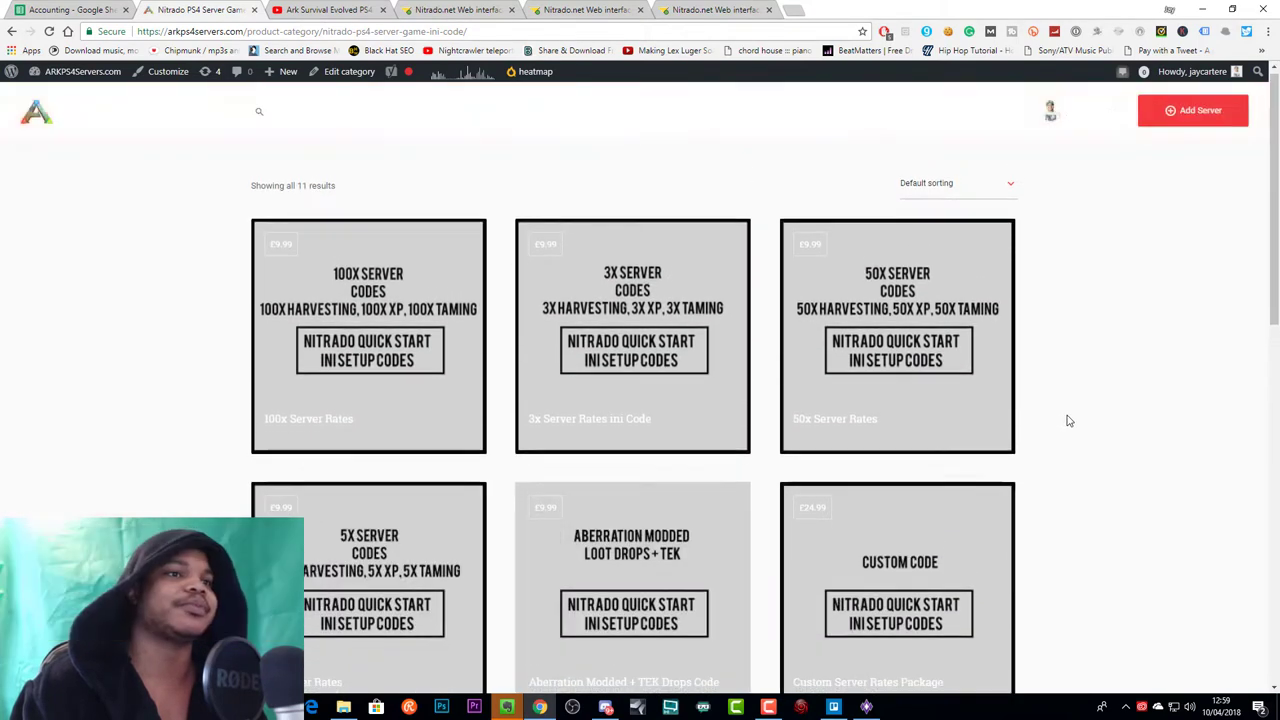
scroll(1066, 420, down, 9)
scroll(897, 397, up, 5)
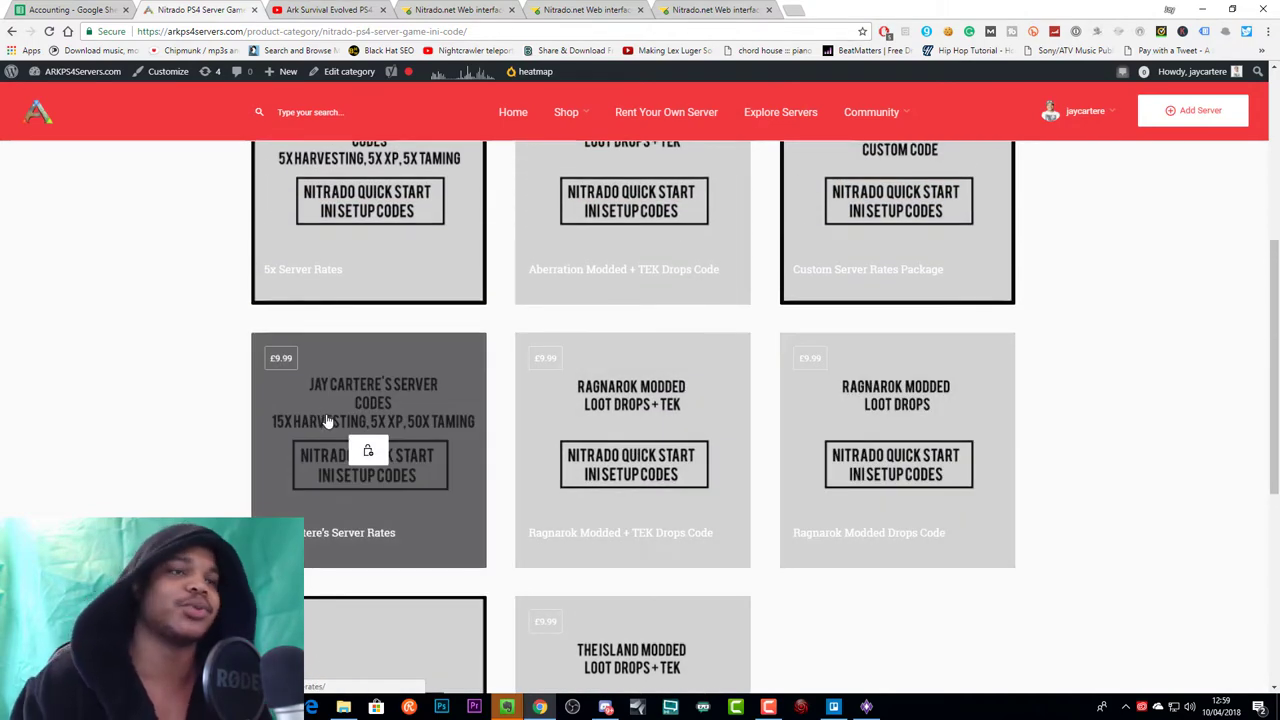
scroll(286, 366, up, 2)
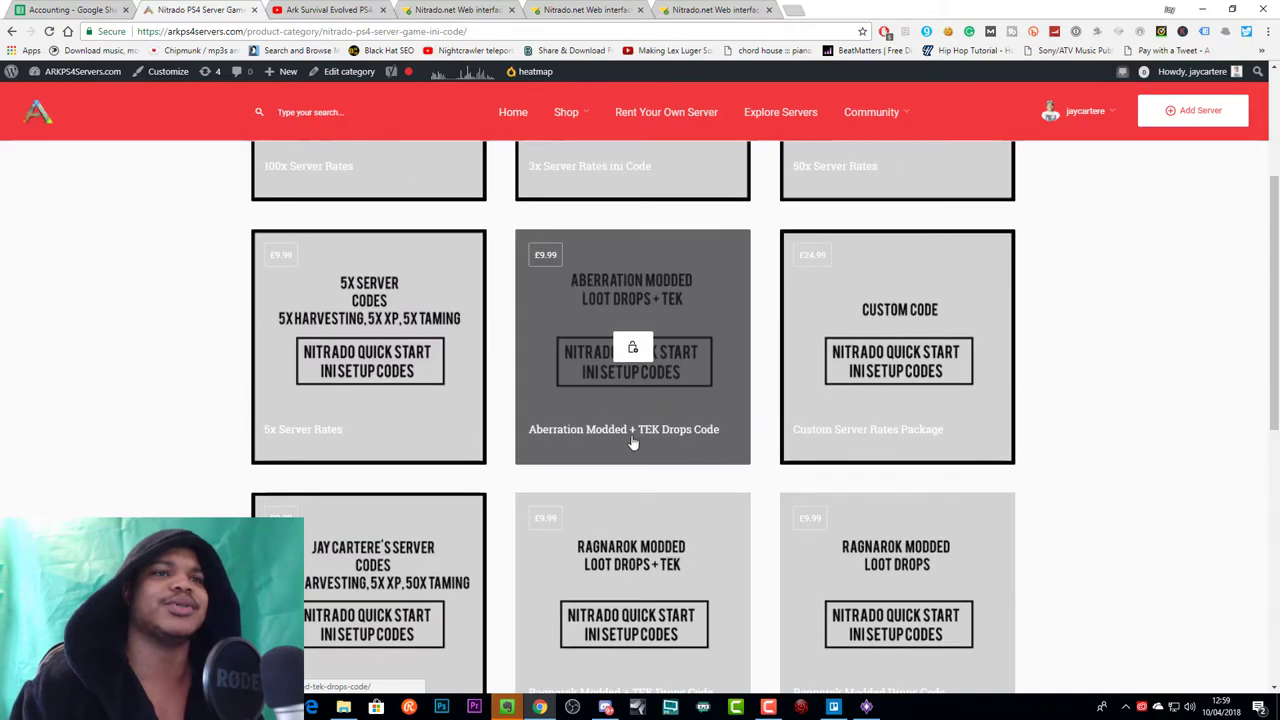
scroll(800, 540, down, 3)
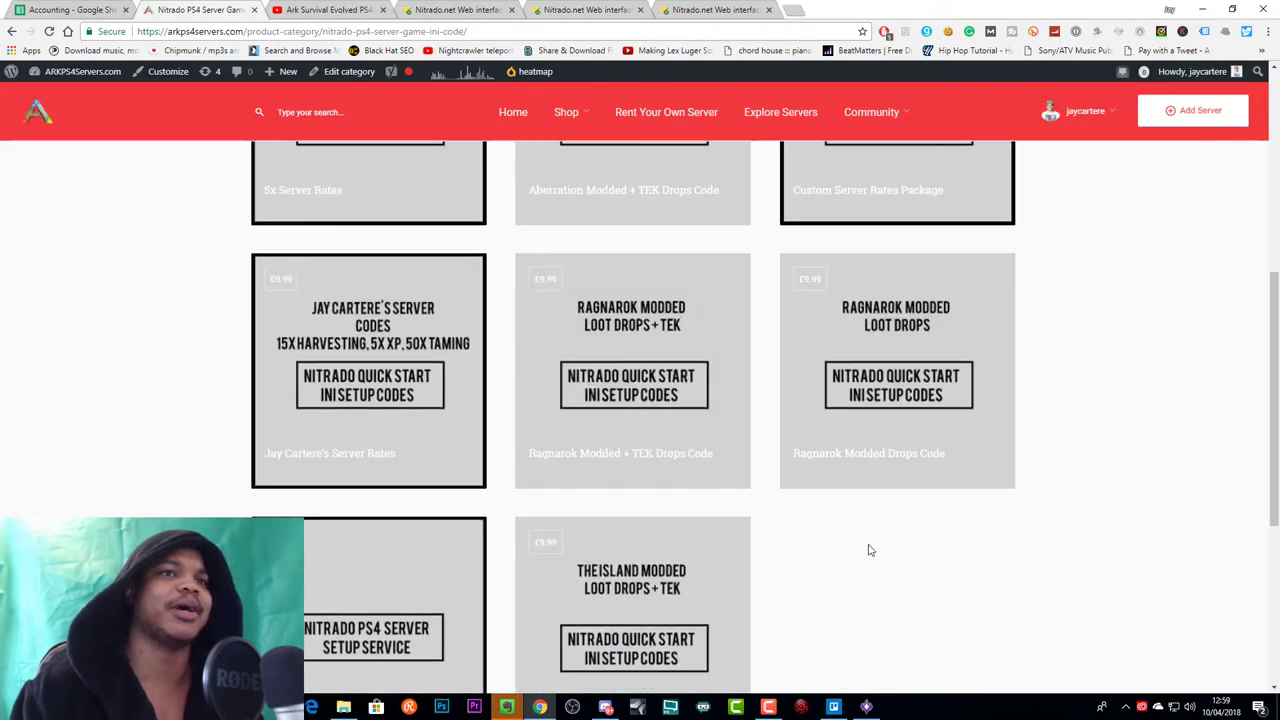
scroll(868, 550, up, 2)
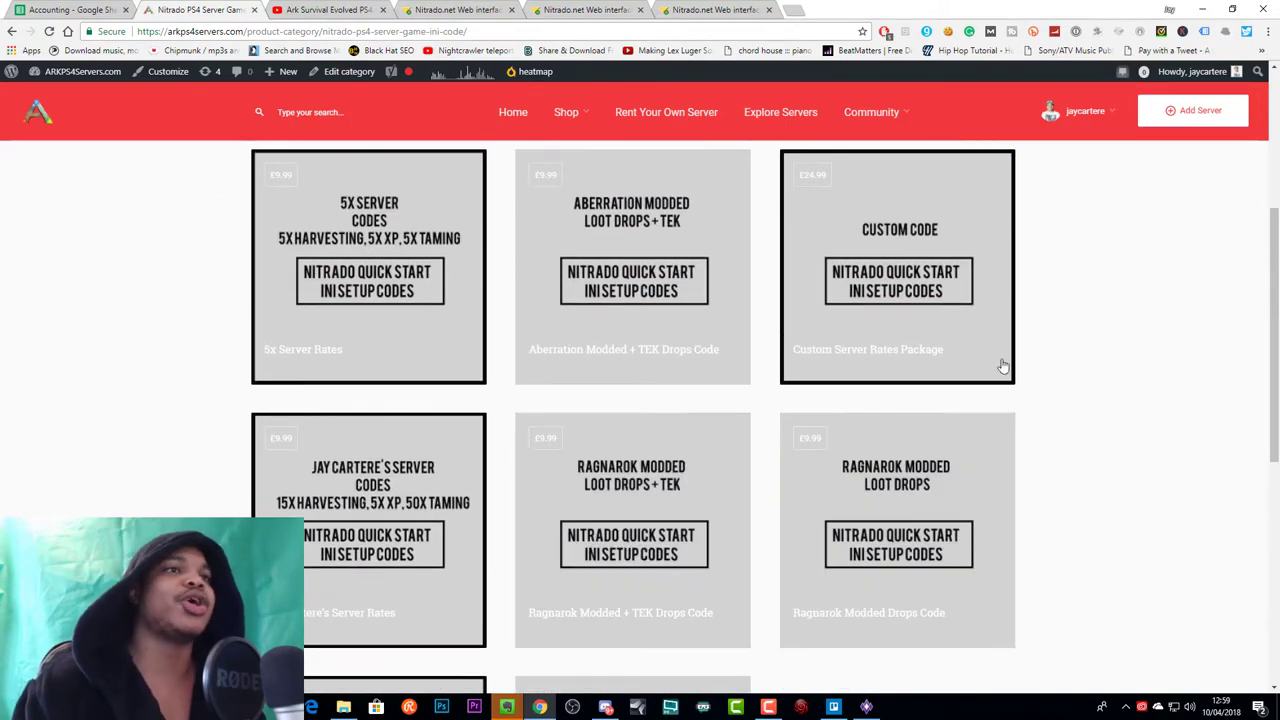
Open the £9.99 Ragnarok Modded + TEK Drops Code product and highlight 'PDF' and 'TXT File' in its heading.
click(679, 478)
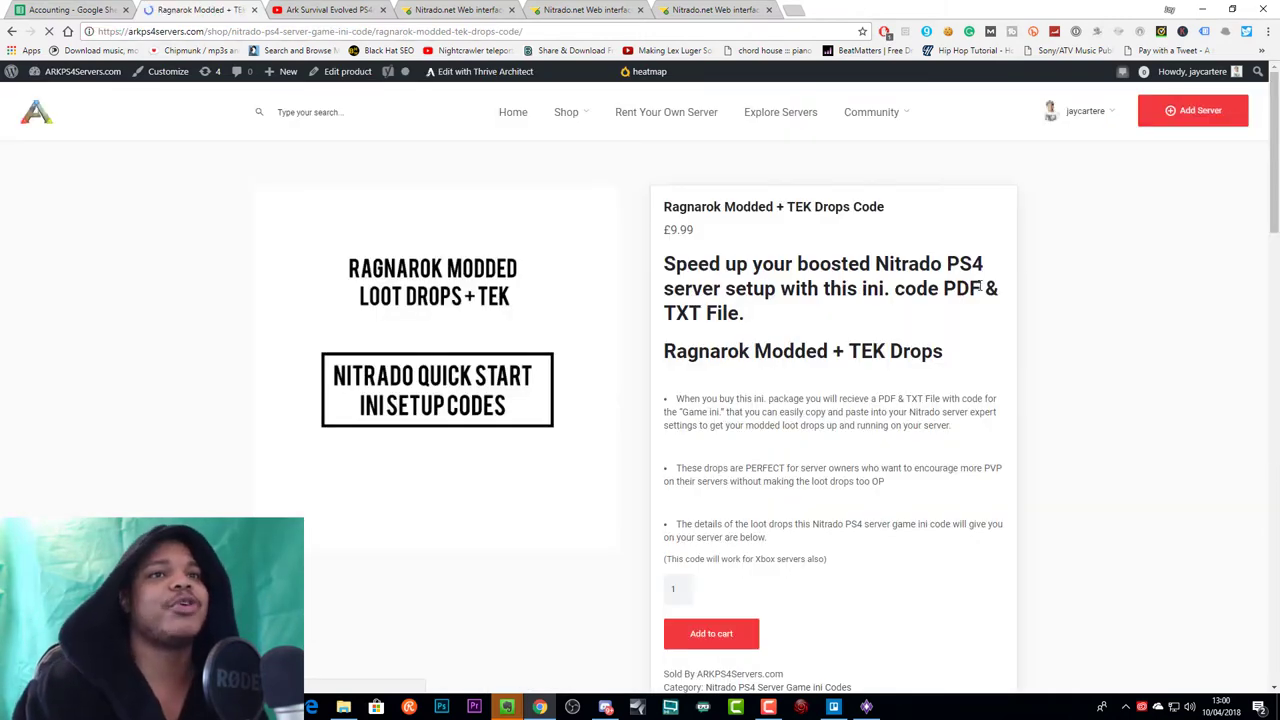
double_click(976, 288)
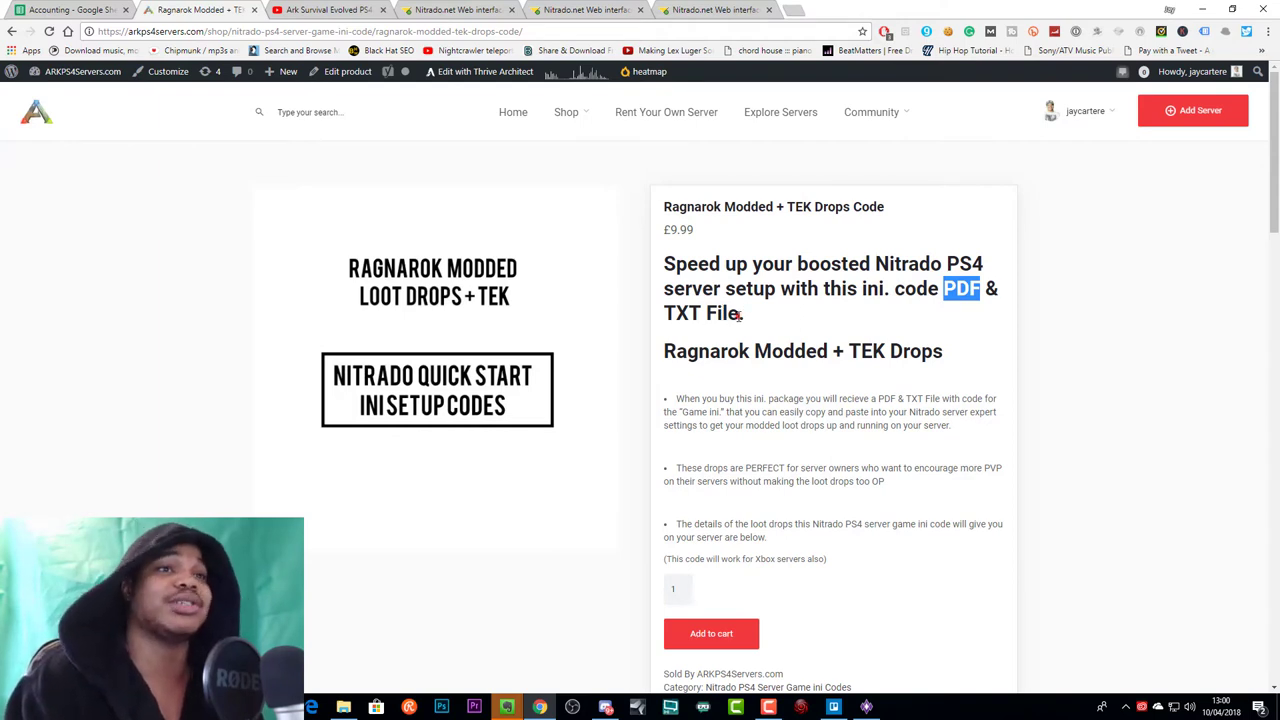
drag(741, 315, 665, 313)
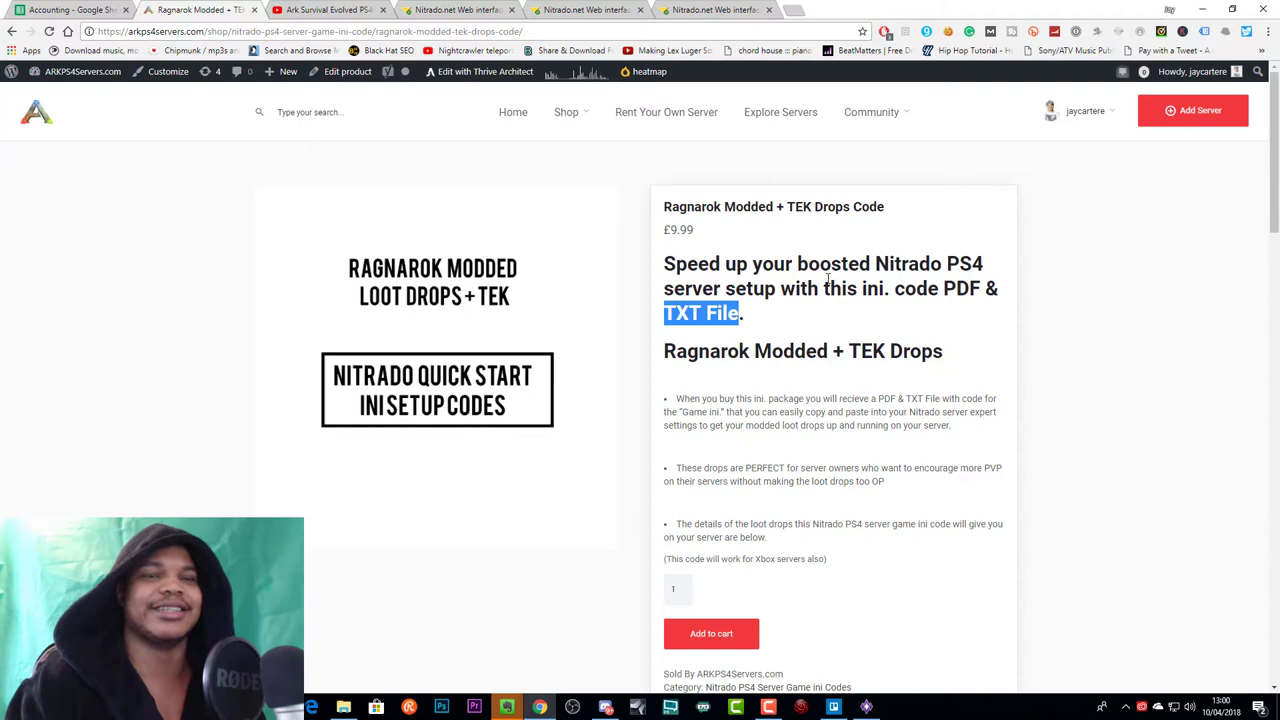
drag(664, 351, 757, 405)
click(757, 405)
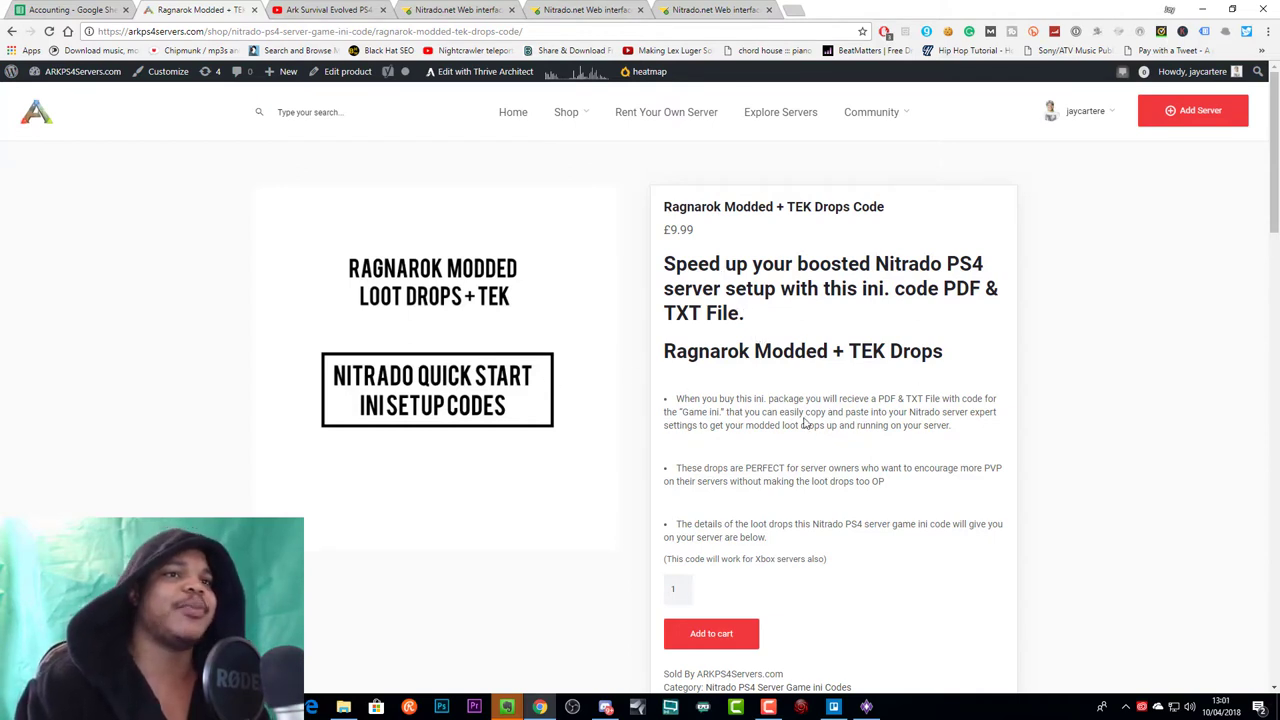
scroll(912, 398, down, 5)
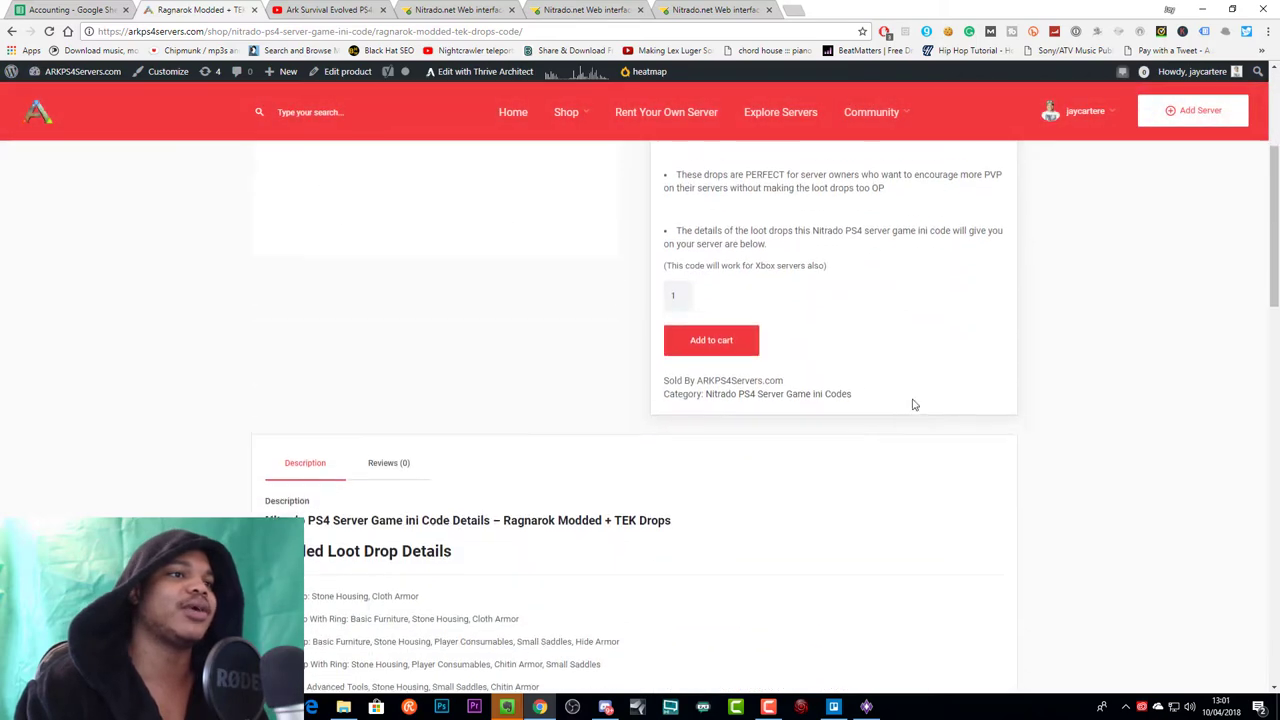
scroll(860, 337, up, 2)
scroll(742, 430, down, 2)
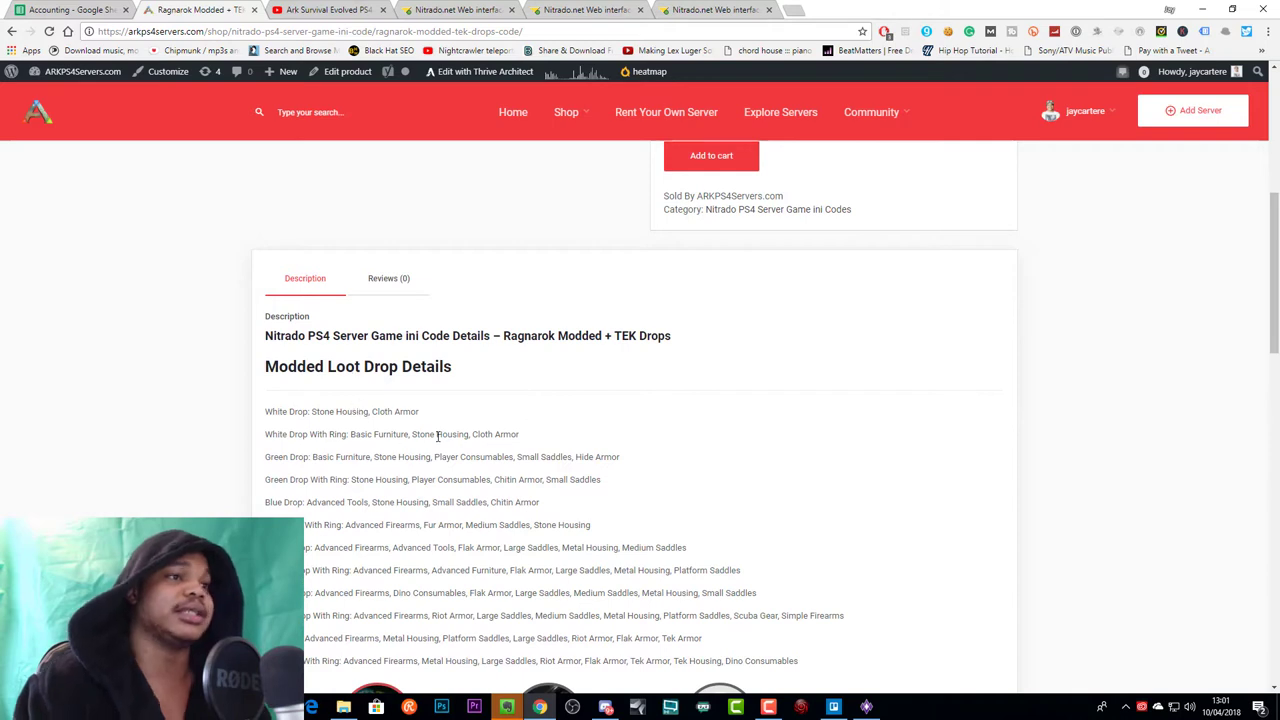
scroll(435, 425, down, 1)
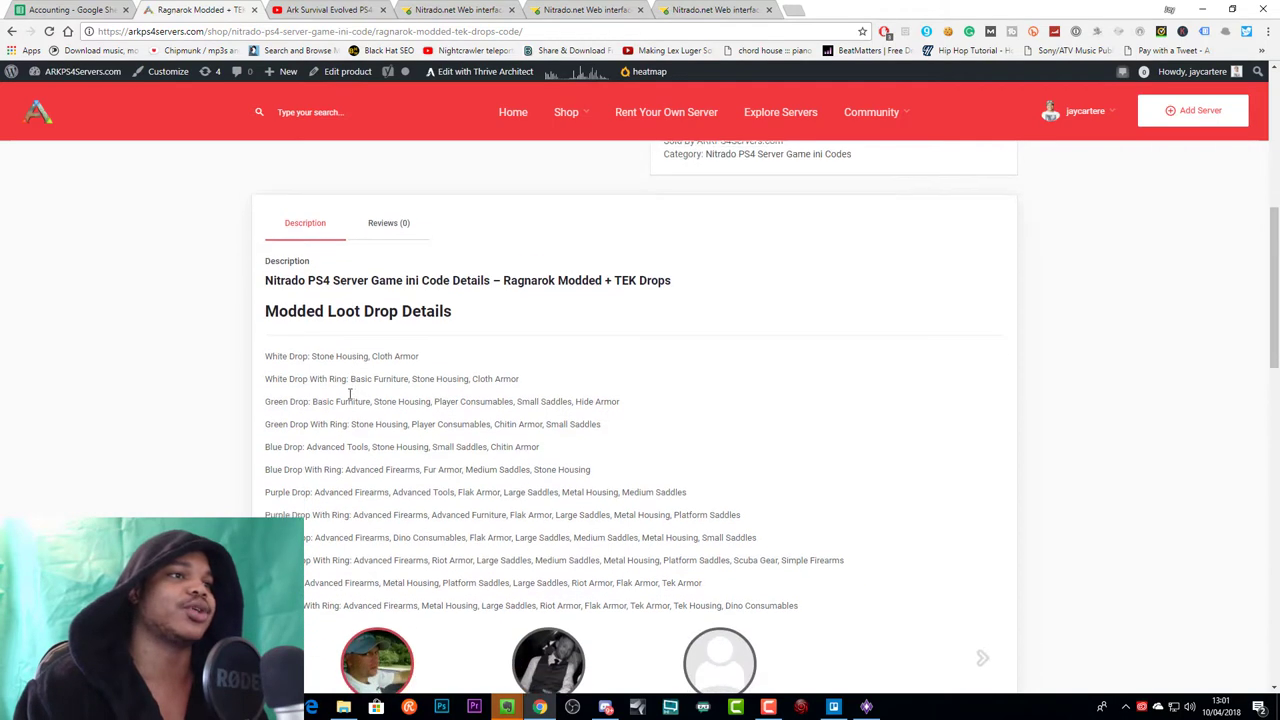
drag(263, 333, 365, 378)
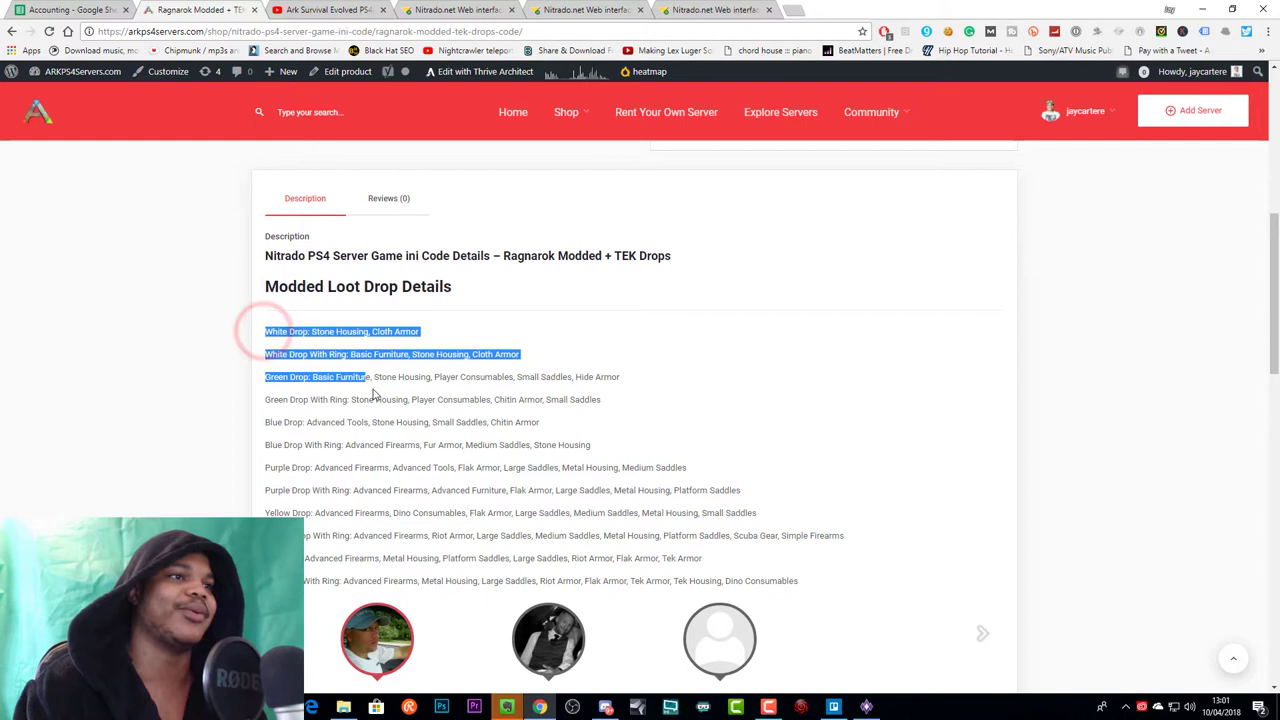
click(371, 386)
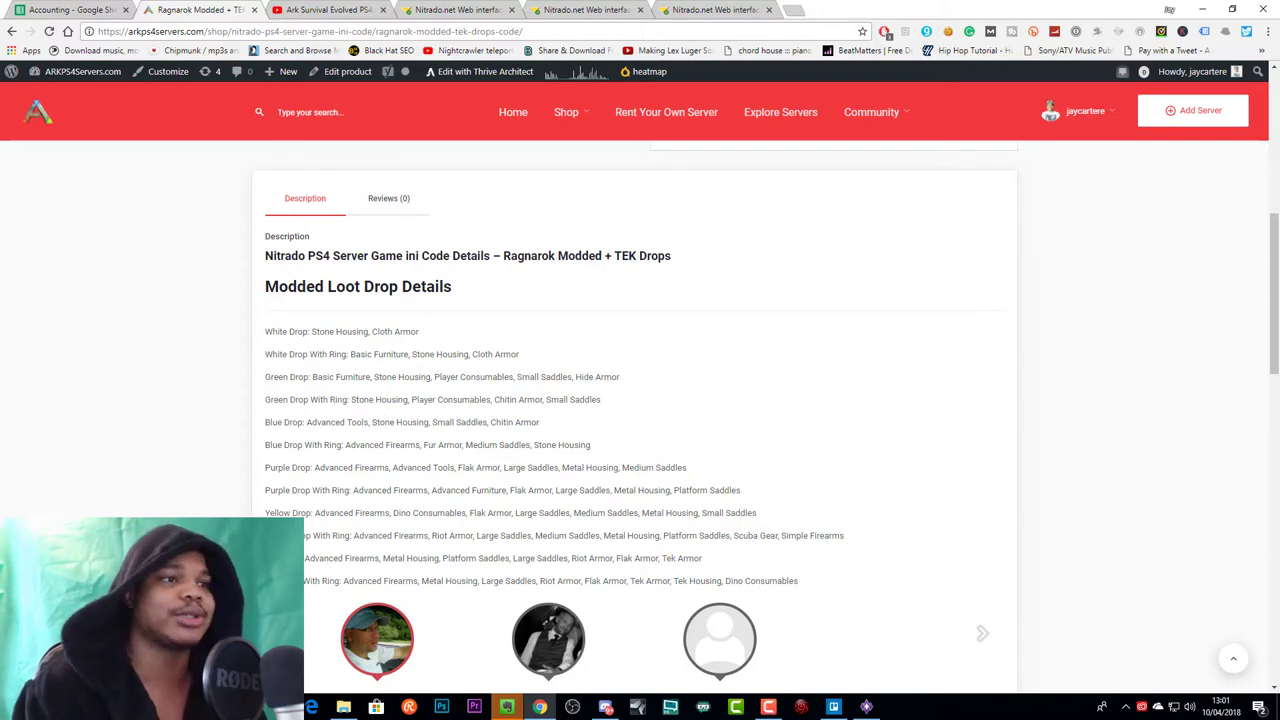
drag(268, 581, 783, 580)
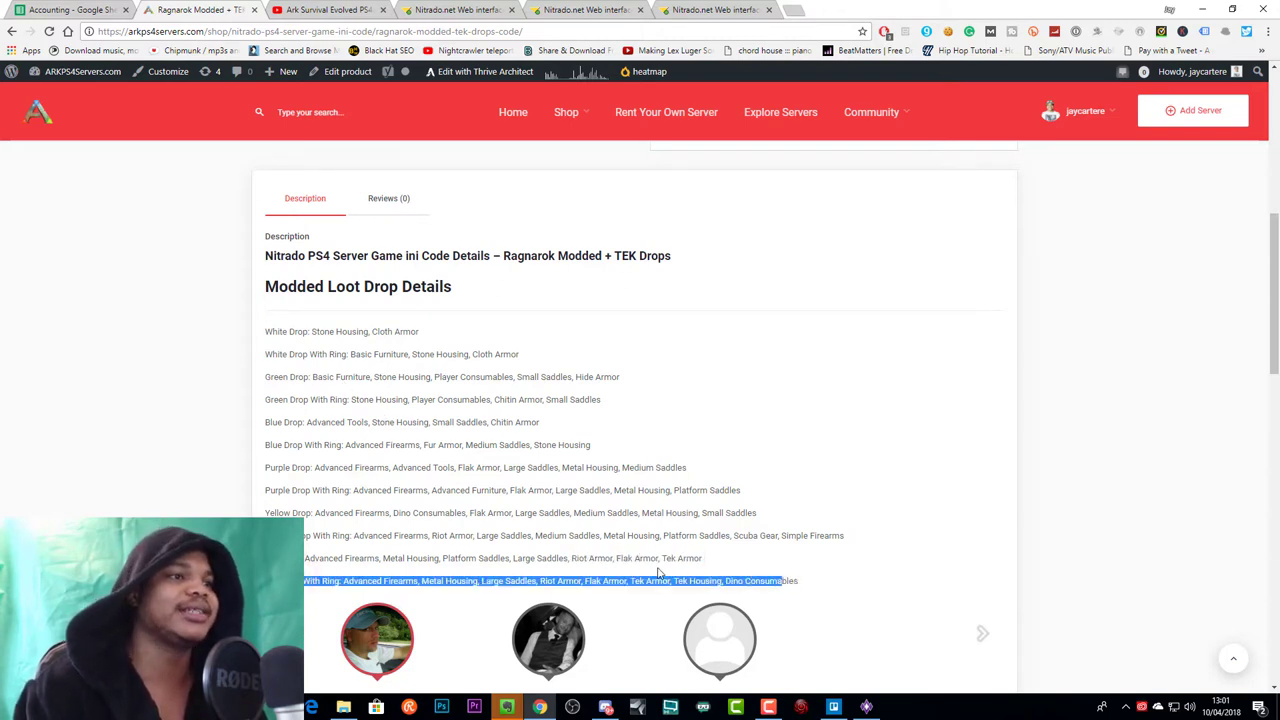
drag(270, 536, 583, 536)
scroll(448, 505, down, 3)
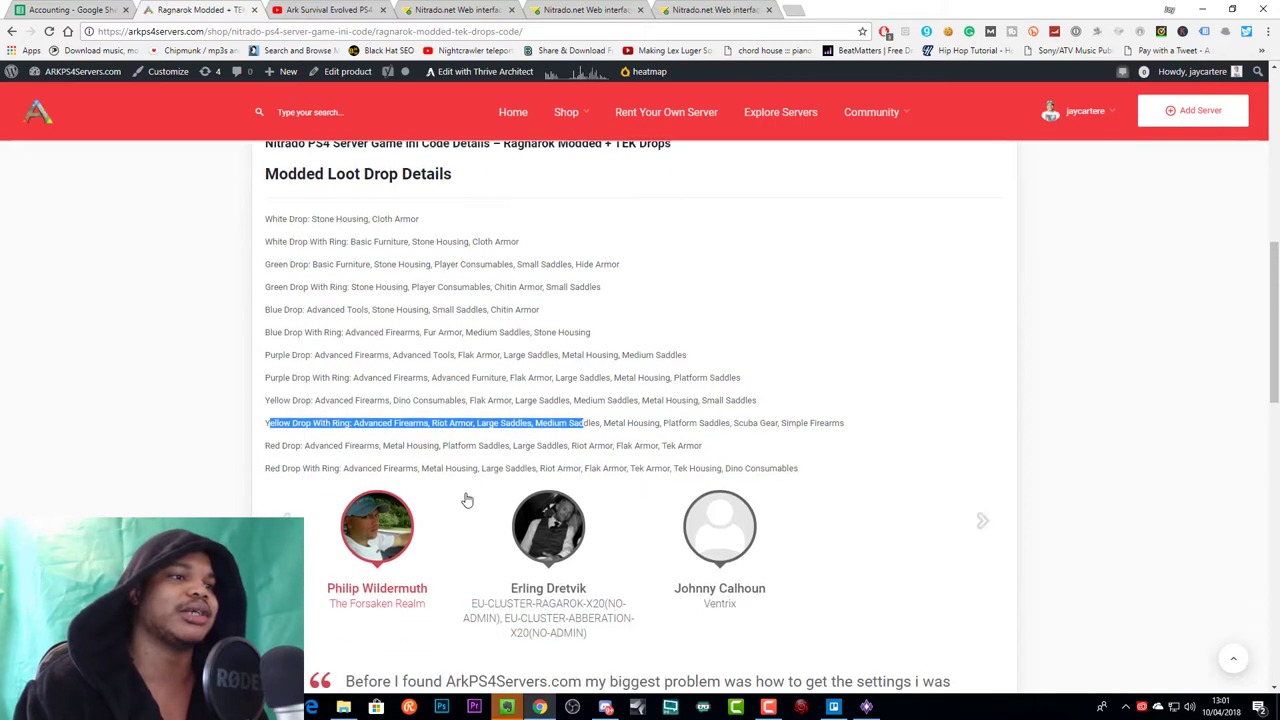
scroll(718, 535, up, 4)
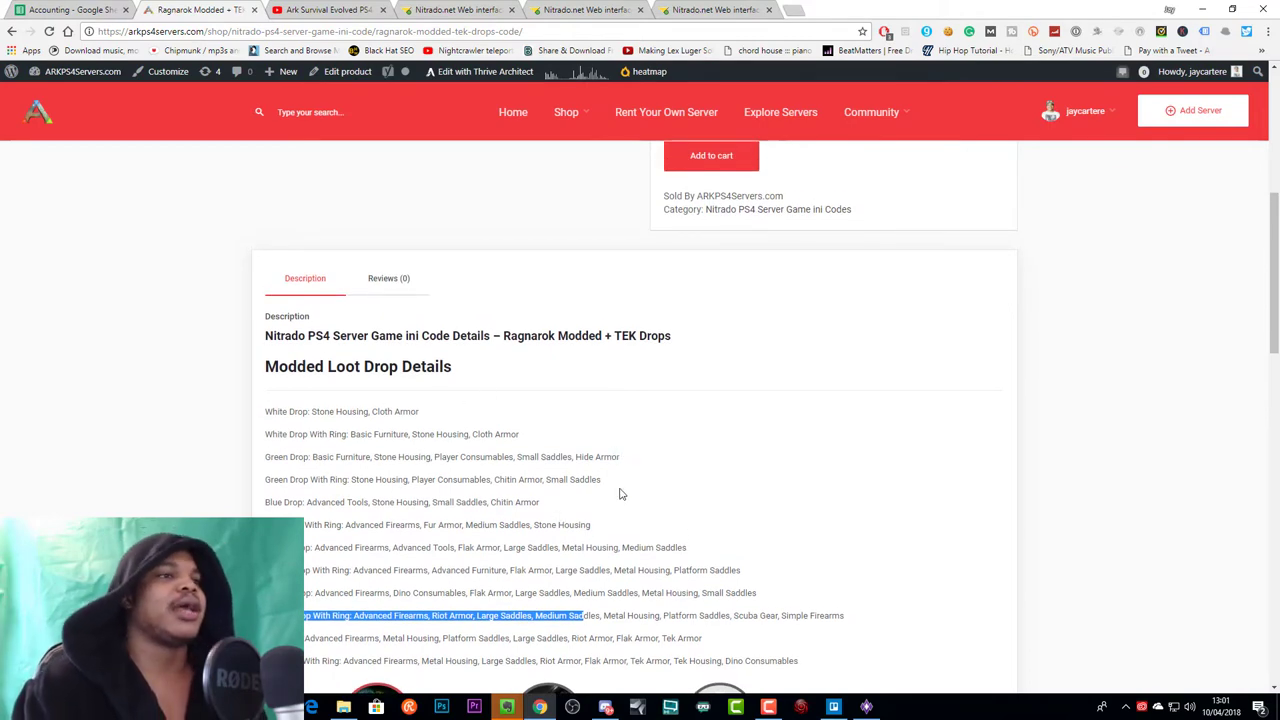
scroll(617, 491, up, 1)
scroll(549, 486, down, 3)
scroll(558, 480, up, 4)
scroll(558, 480, up, 3)
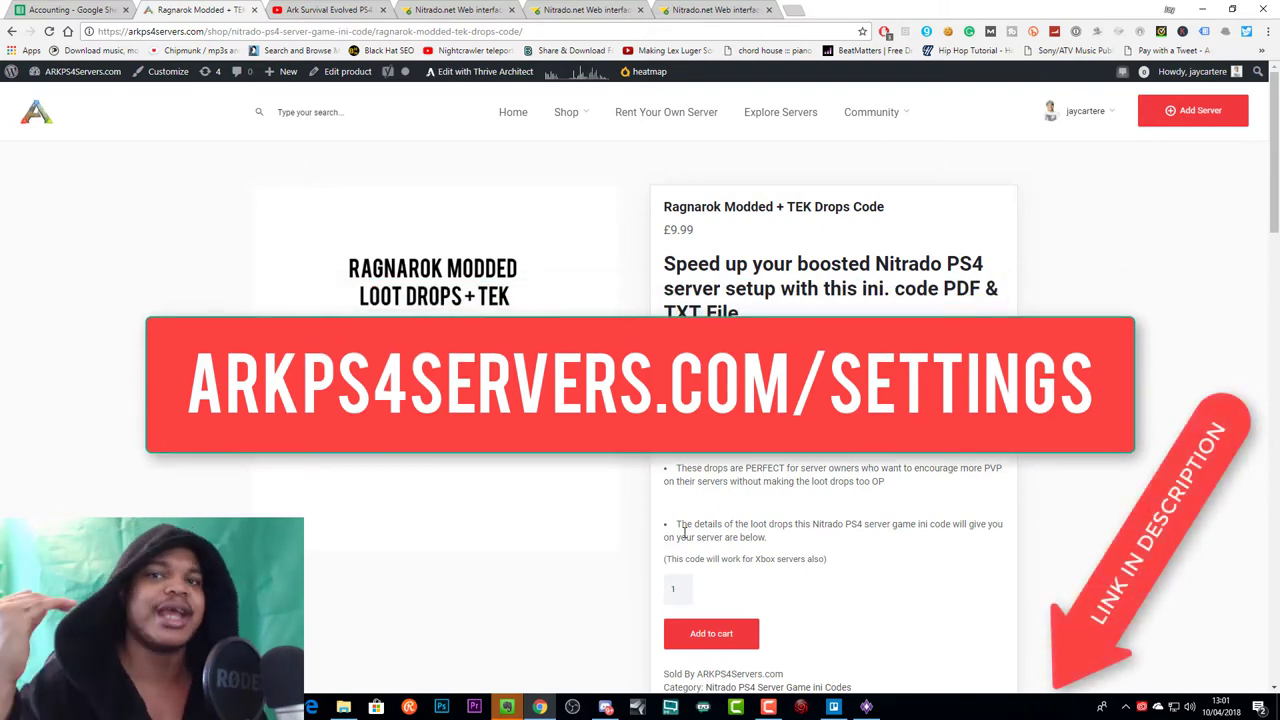
Add the Ragnarok Modded + TEK Drops Code to the cart and view the £9.99 cart.
scroll(720, 520, down, 2)
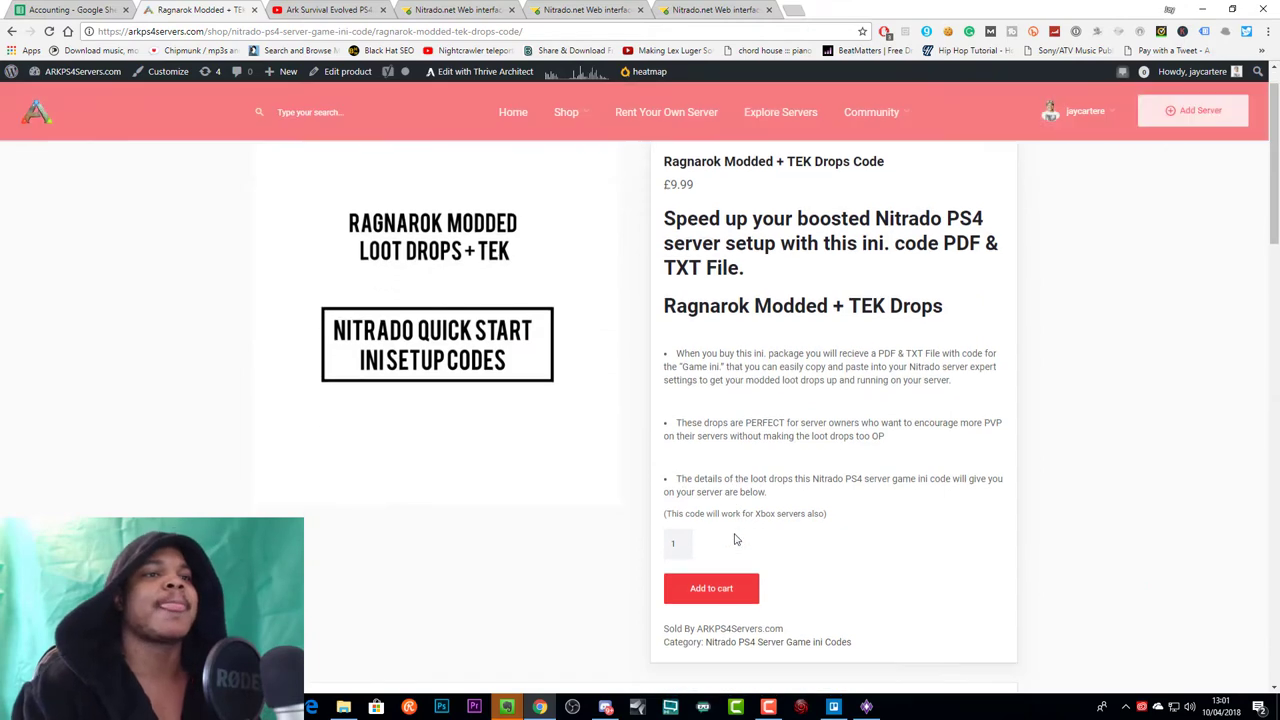
click(732, 476)
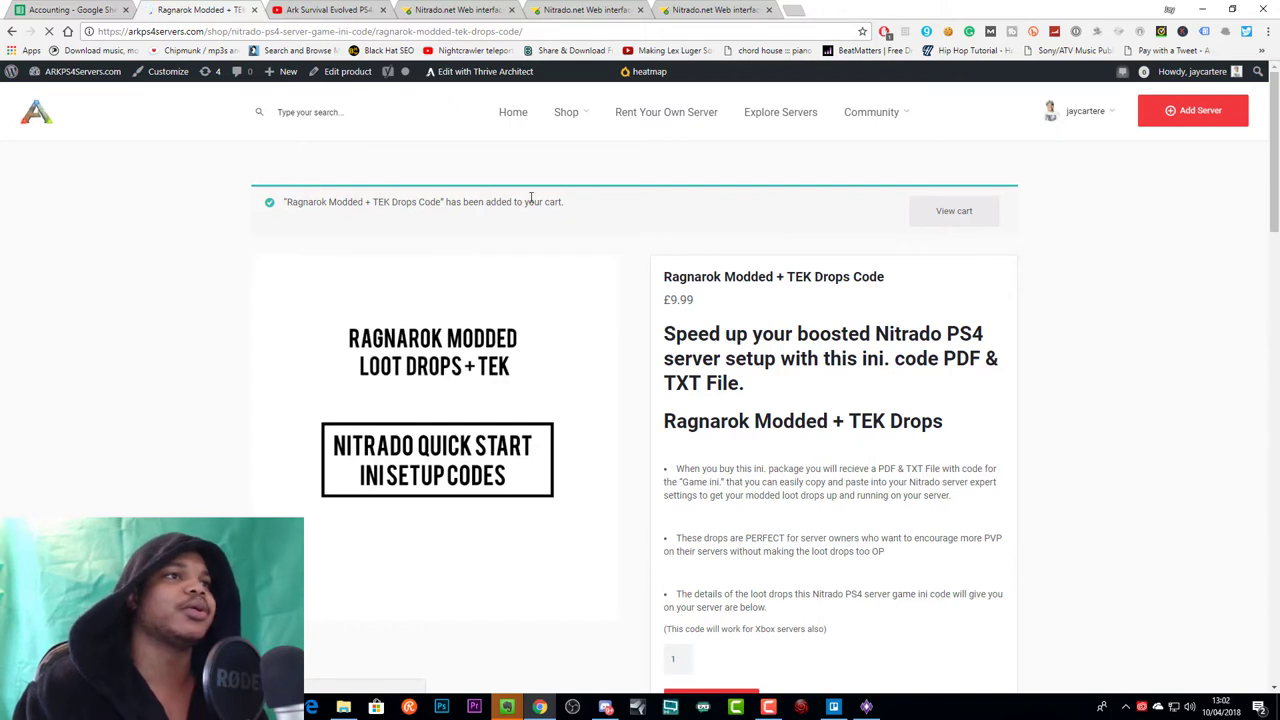
click(953, 212)
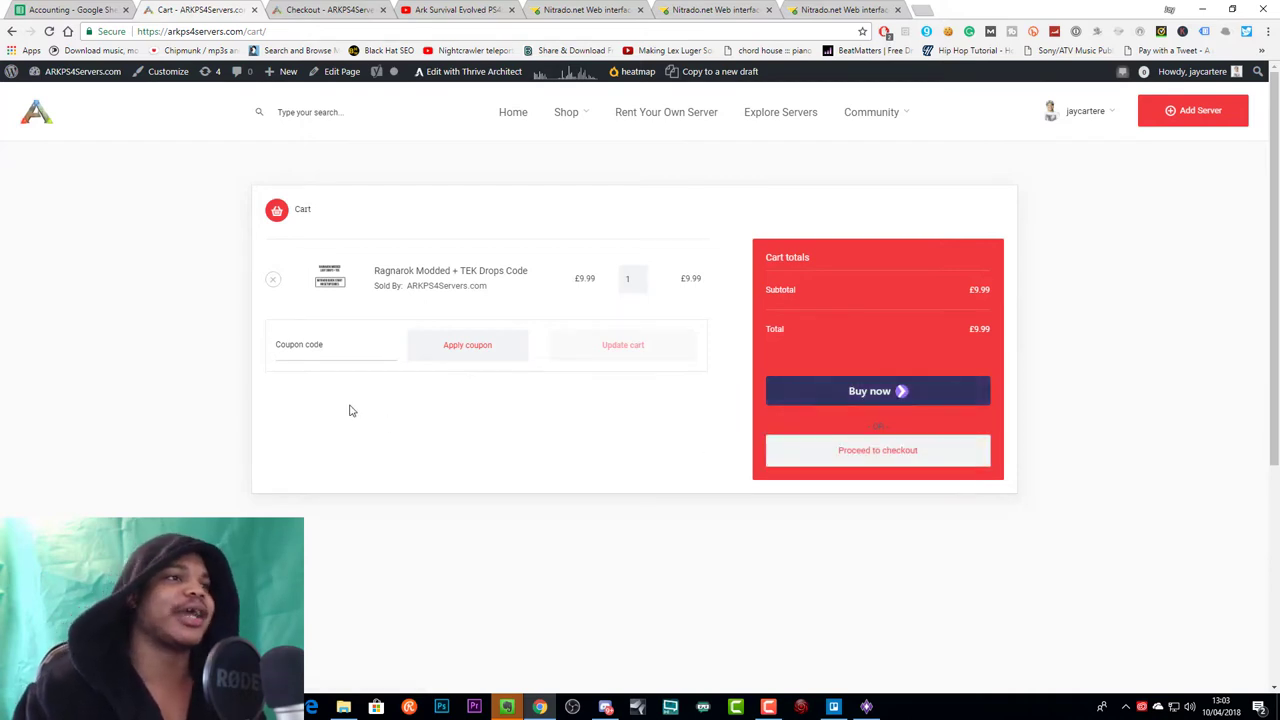
Paste and apply the test coupon to bring the total to £0.00, then proceed to checkout.
click(313, 344)
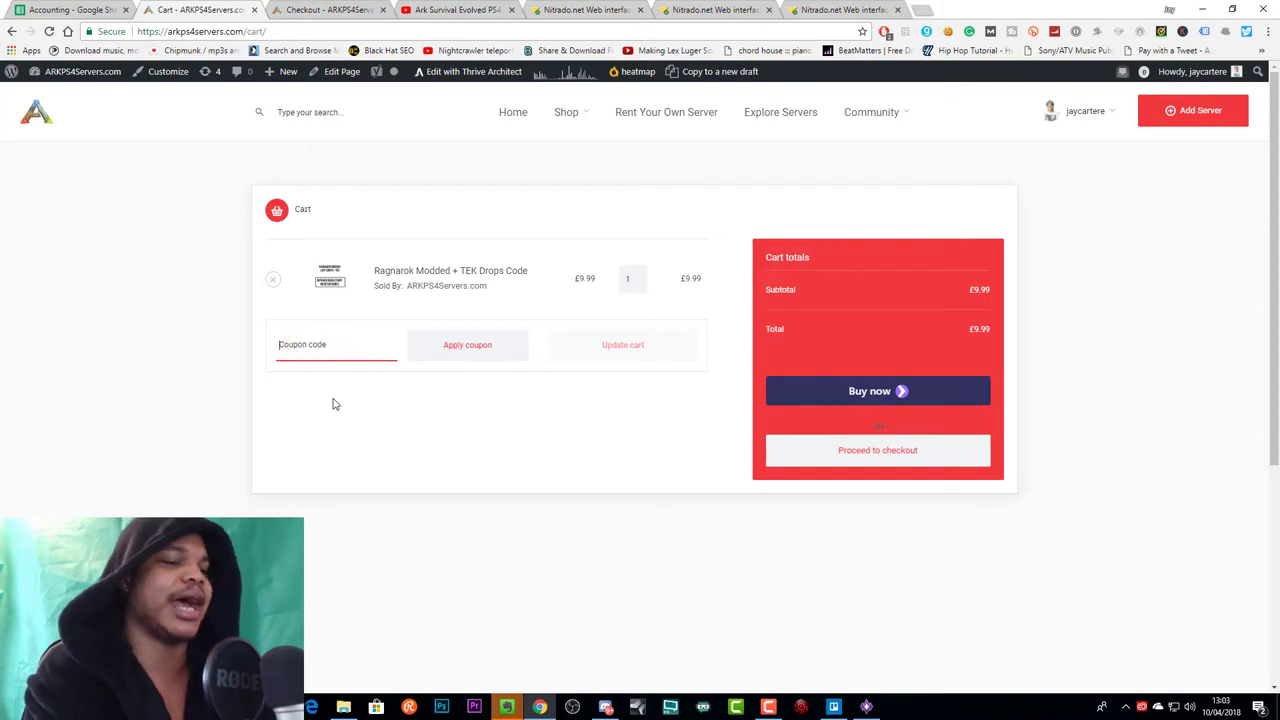
text(newtestingcoupon)
click(440, 340)
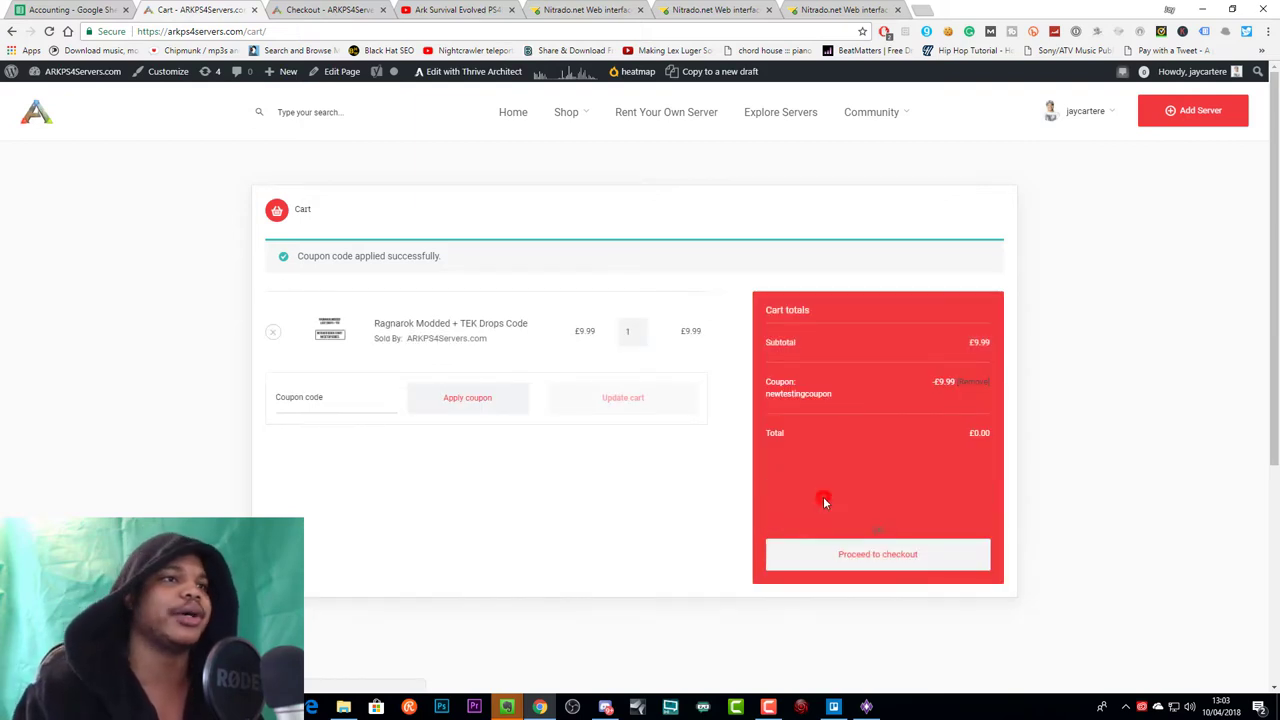
click(843, 560)
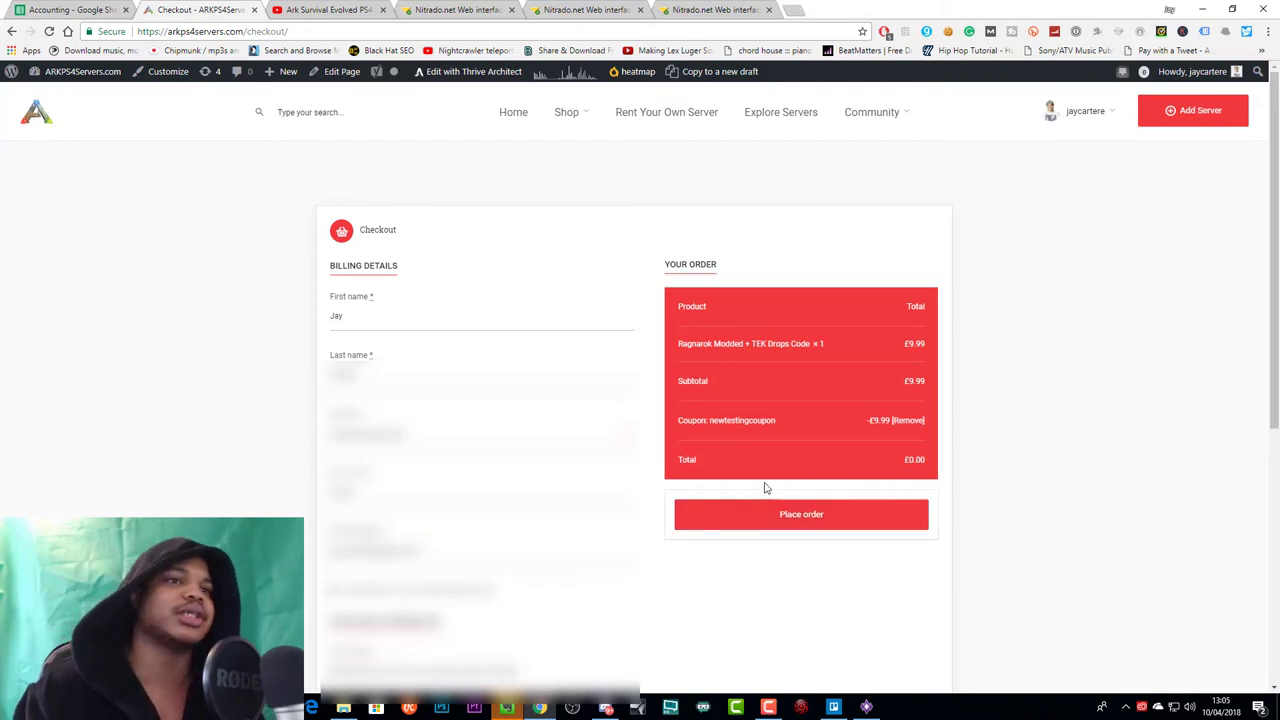
Place the £0.00 order to reach the order-received page with its PDF and TXT downloads.
click(812, 522)
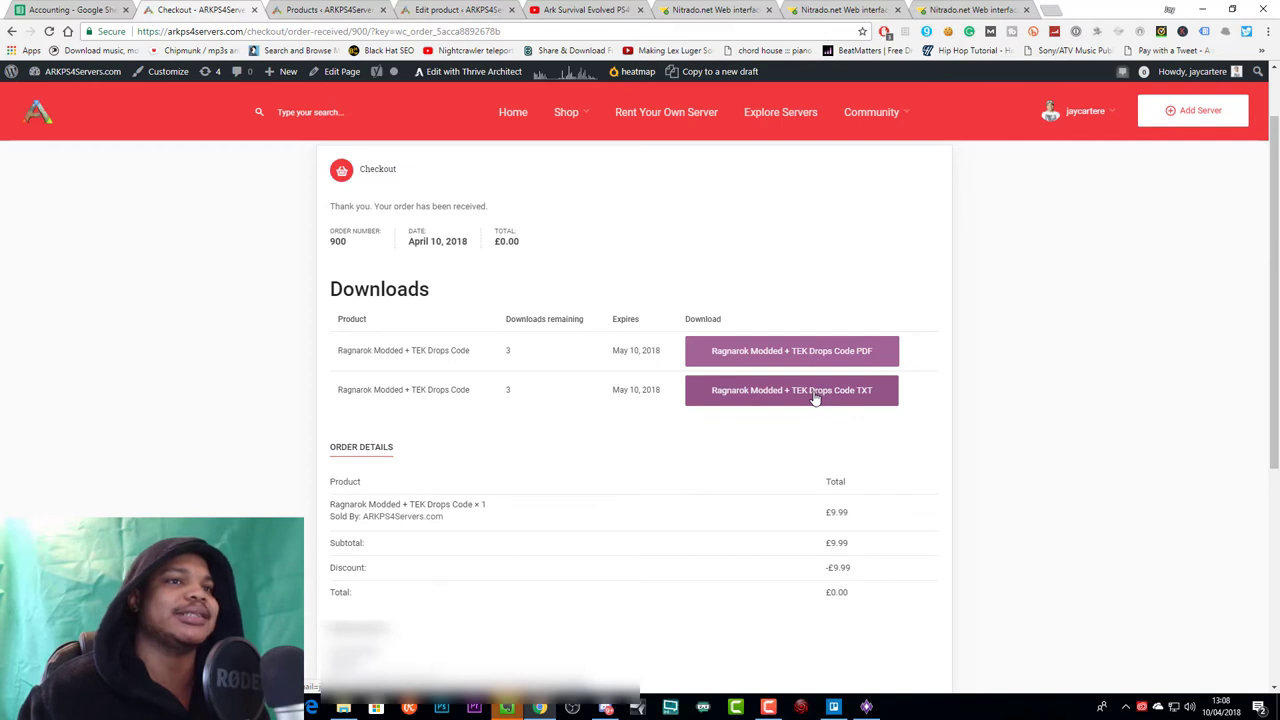
Download the PDF and TXT code files and open the PDF to view the config code.
click(777, 357)
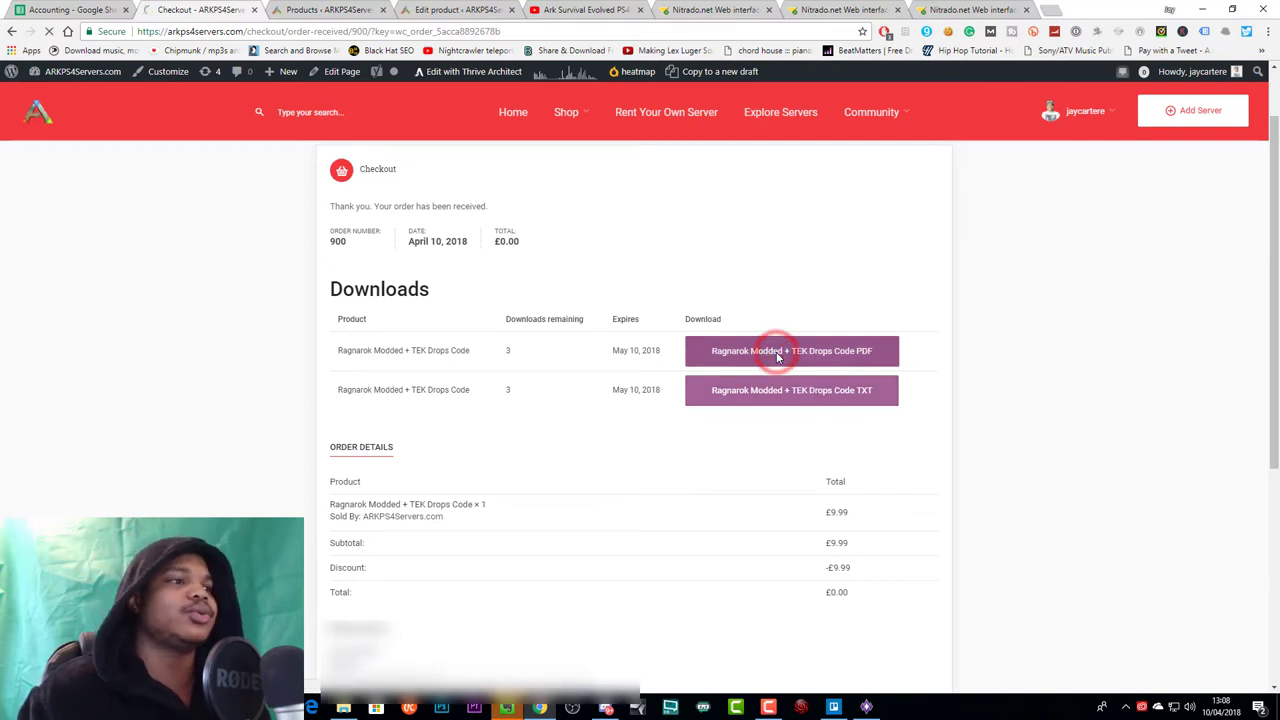
click(812, 394)
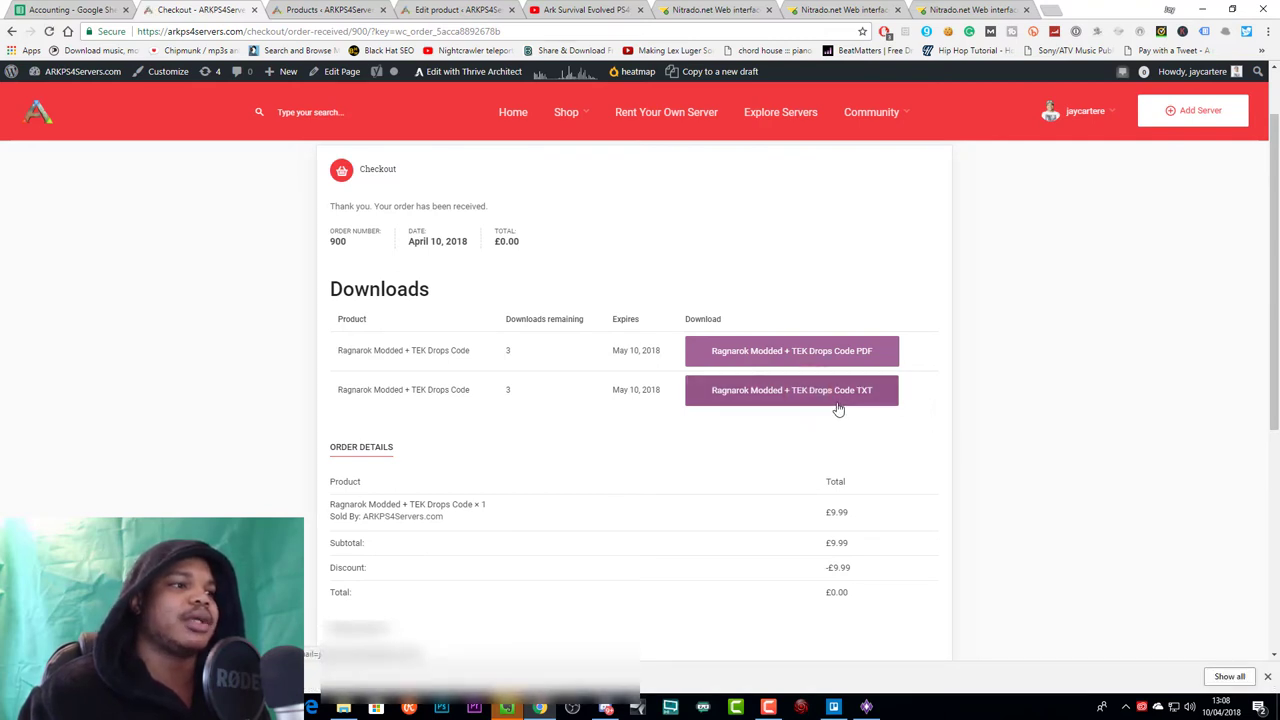
click(803, 358)
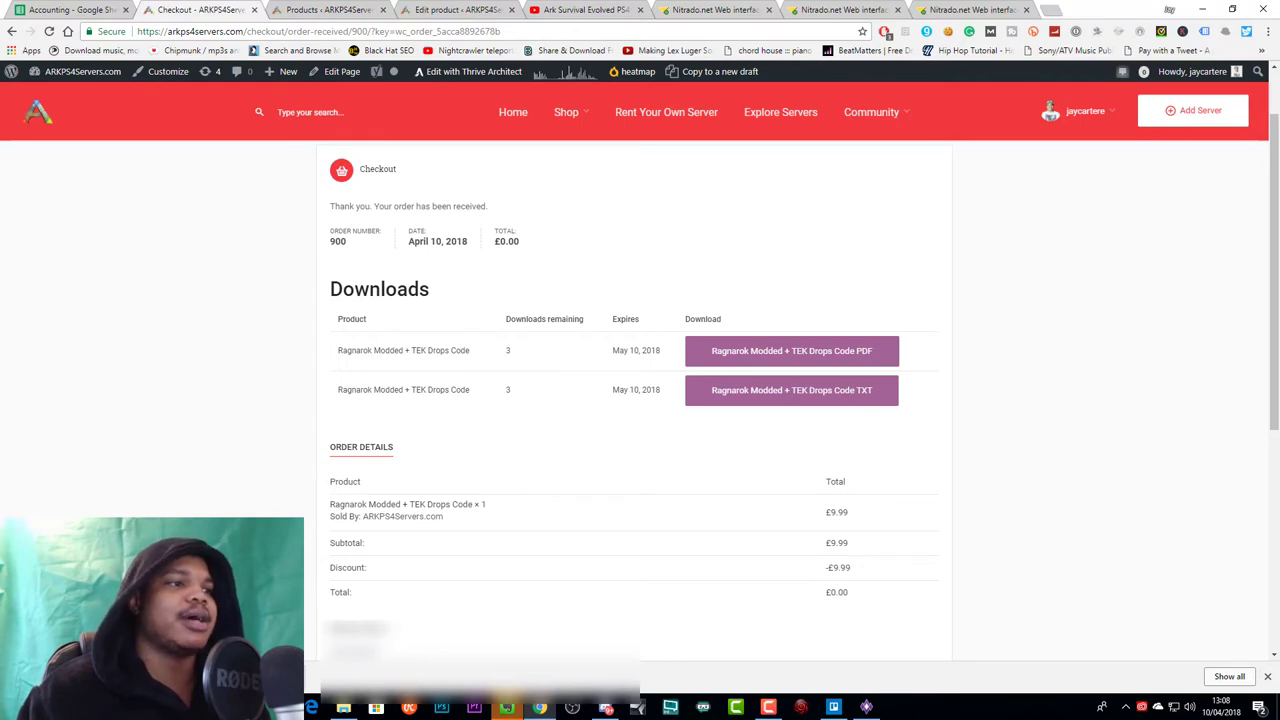
click(470, 680)
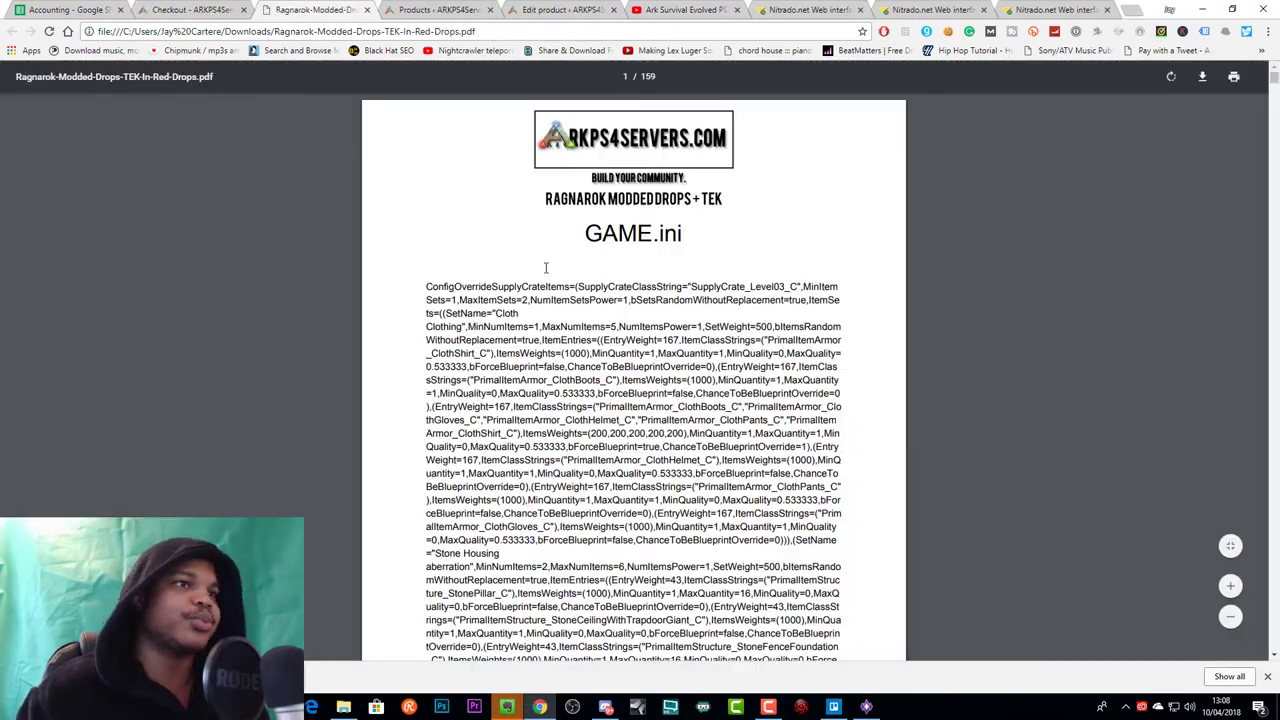
drag(426, 286, 614, 380)
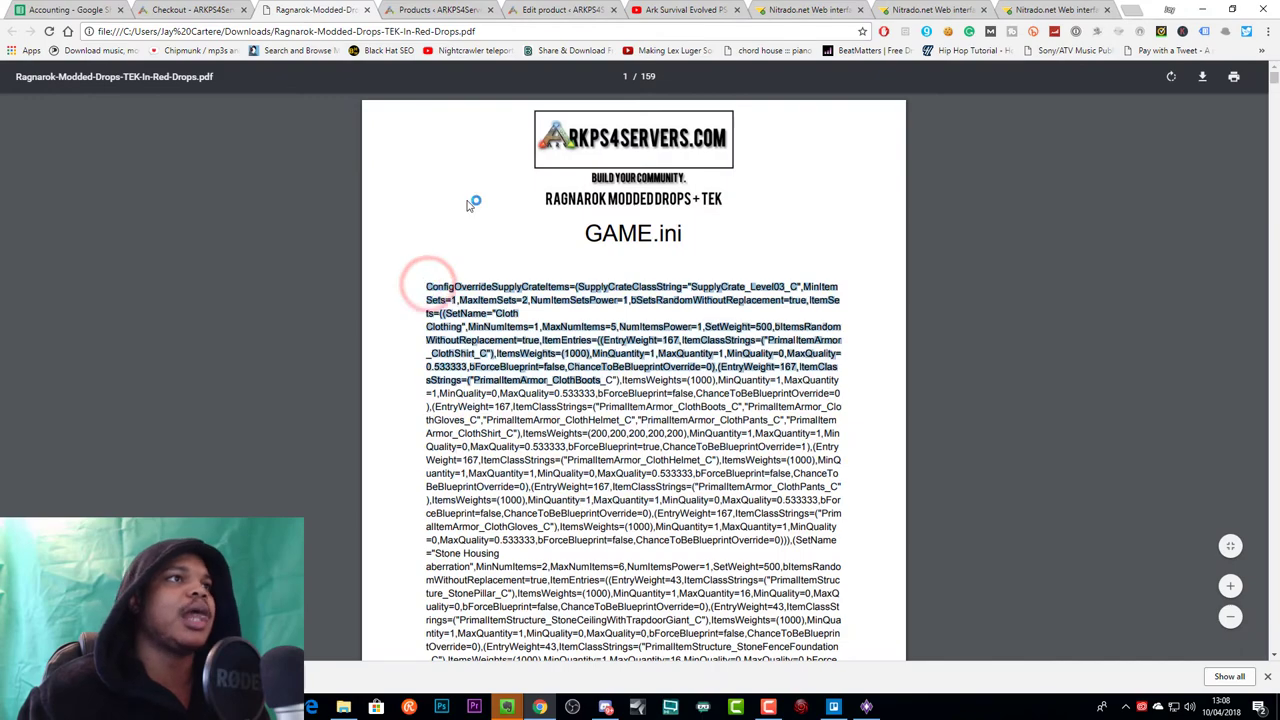
Open the downloaded Ragnarok-Modded-Drops-TEK-In-Red-Drops TXT file in Notepad.
click(172, 7)
click(285, 677)
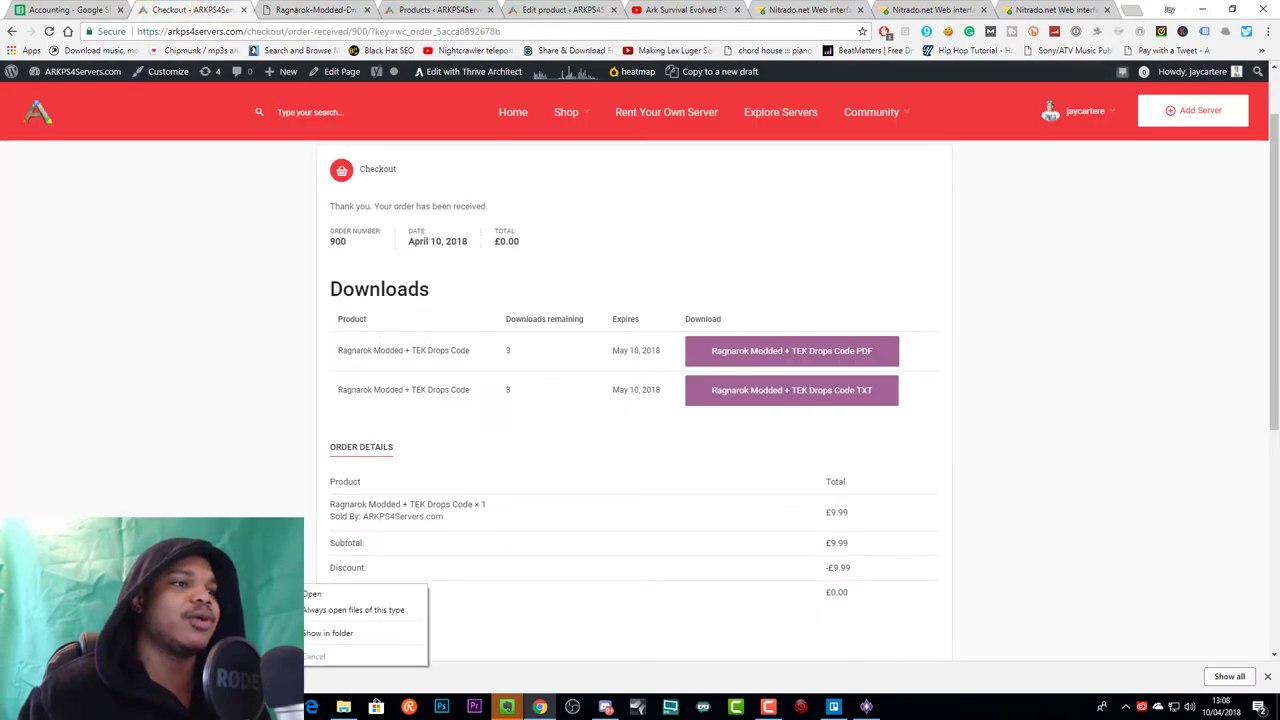
click(330, 594)
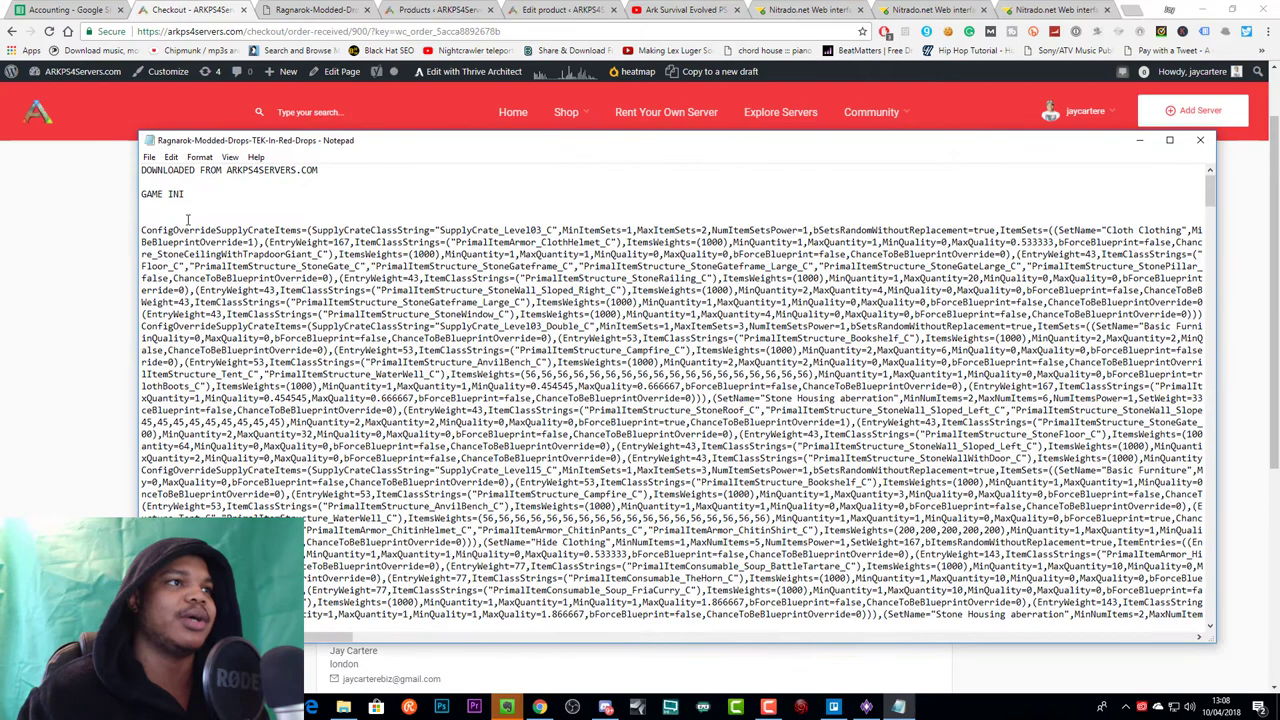
Select all the GAME INI supply crate code in the Ragnarok drops TXT file with Ctrl+A.
drag(405, 245, 516, 378)
click(171, 250)
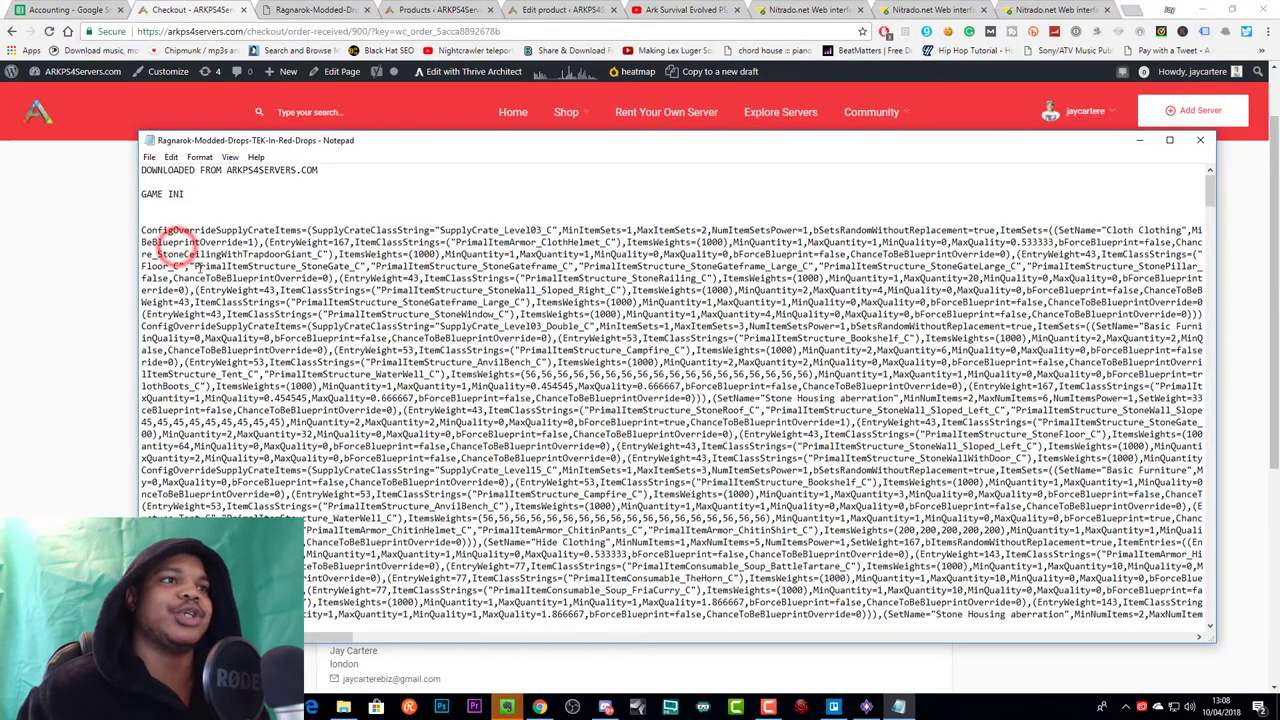
scroll(244, 300, down, 11)
scroll(244, 302, up, 11)
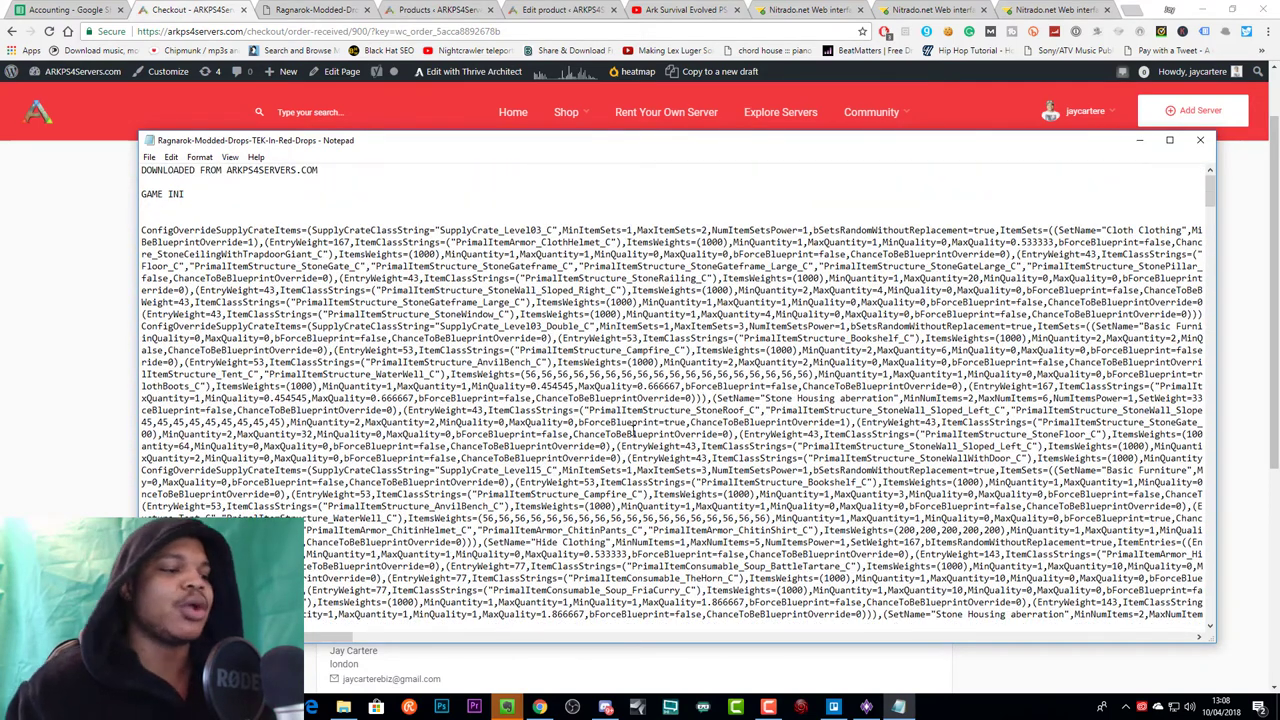
click(196, 206)
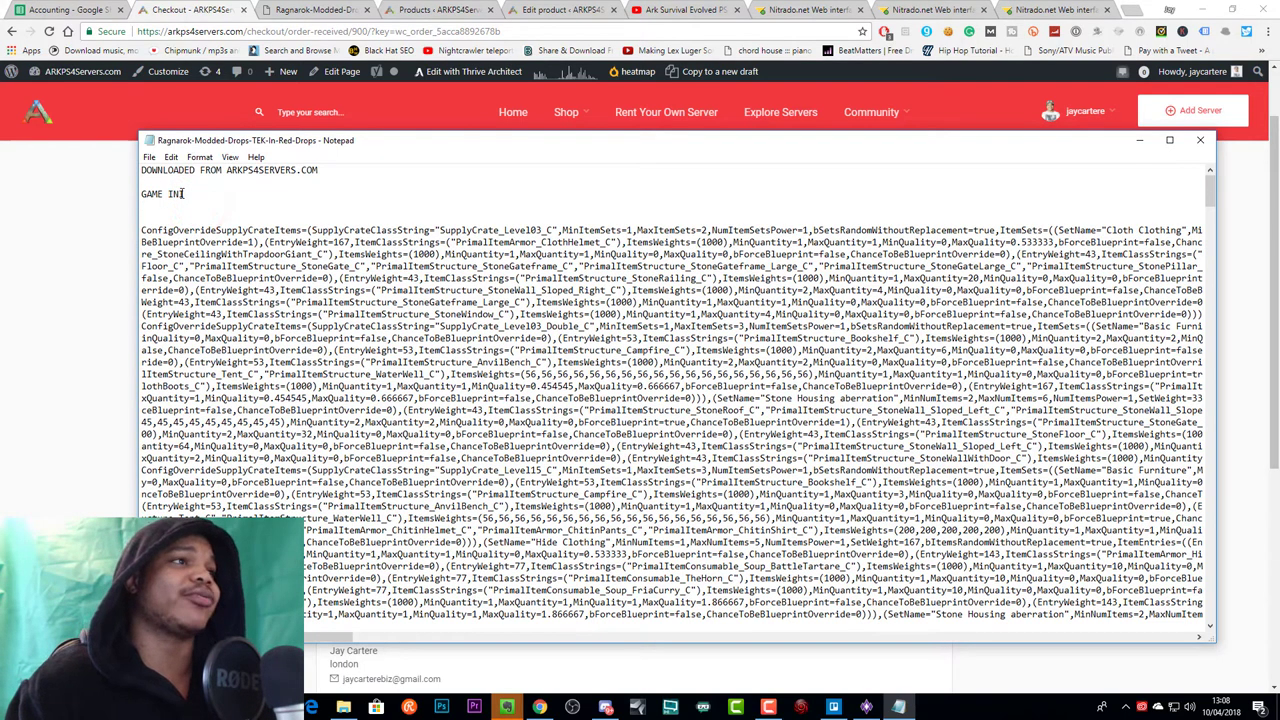
drag(184, 193, 142, 170)
click(149, 188)
key(ctrl+a)
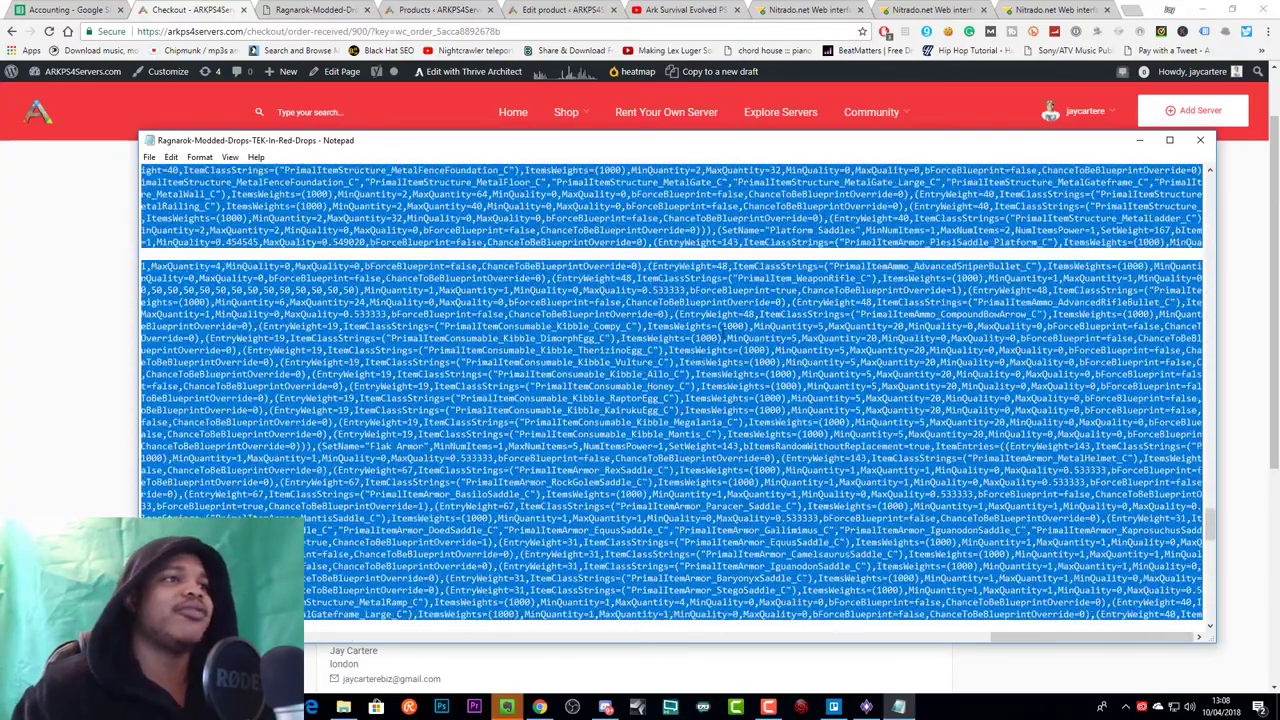
scroll(722, 332, down, 10)
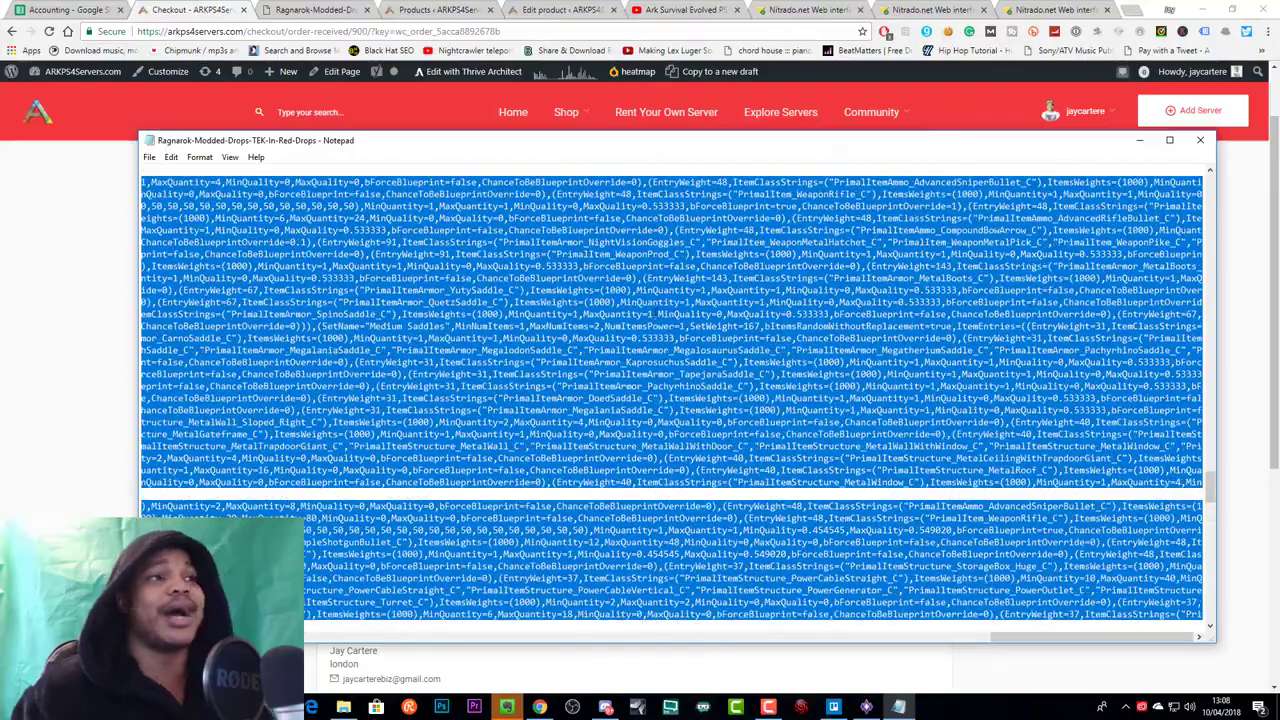
scroll(659, 304, up, 10)
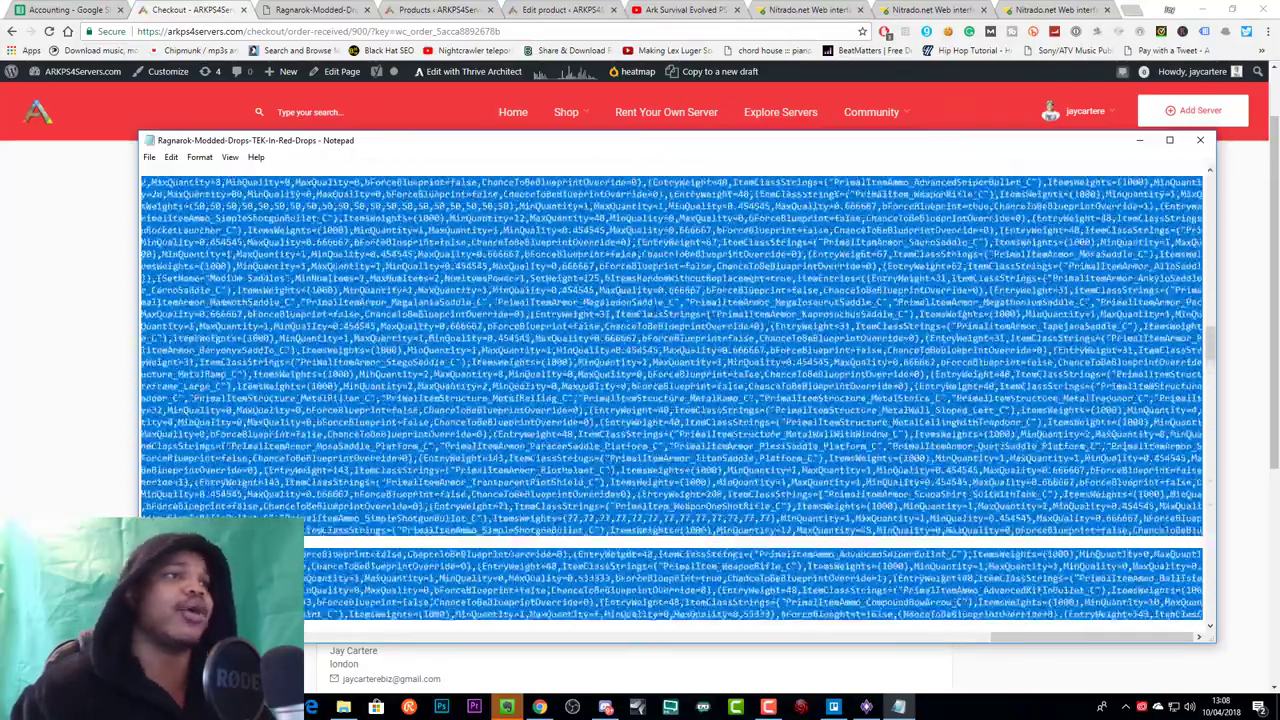
scroll(659, 304, up, 10)
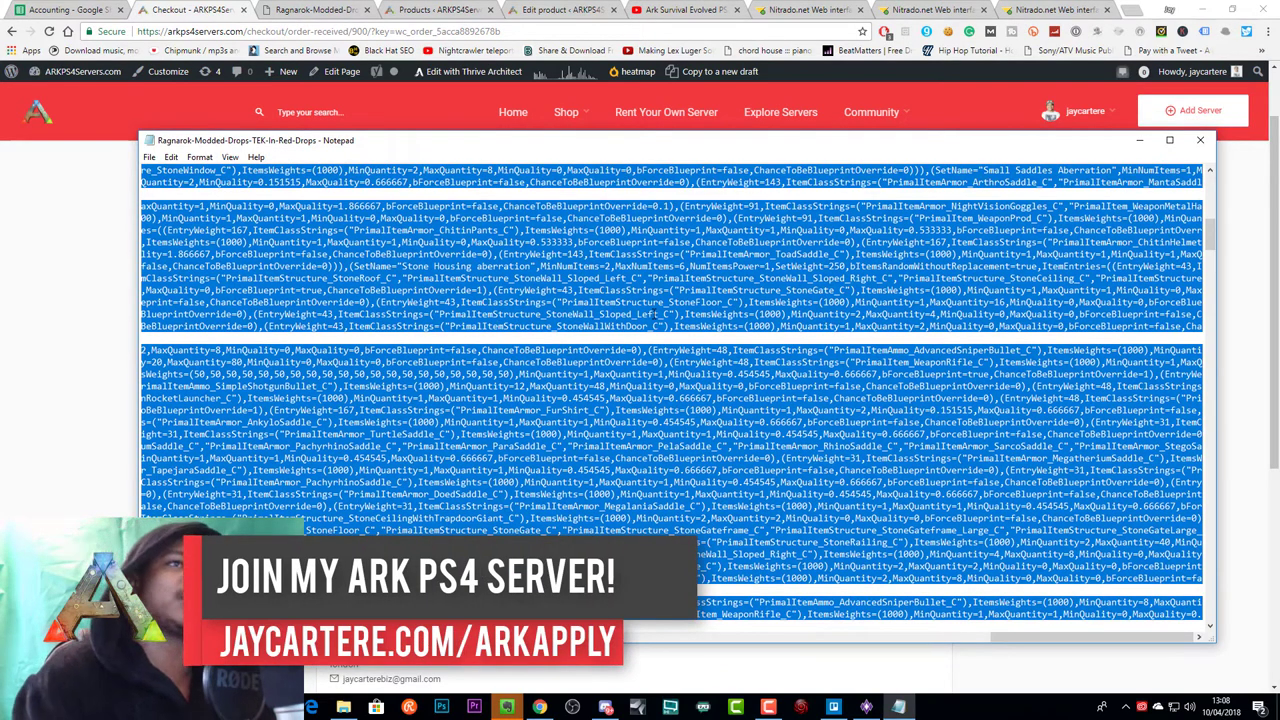
Paste the copied drop code on a new line after Game.ini's last setting, from line 351.
click(1048, 10)
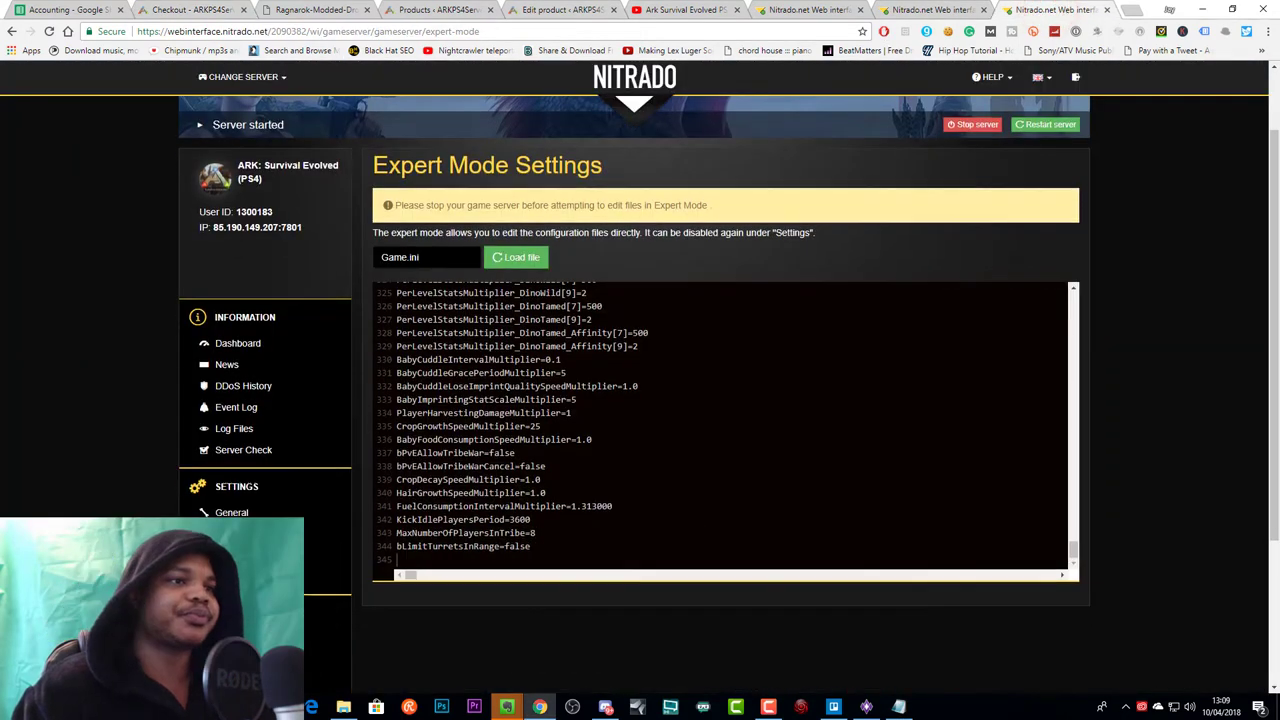
scroll(806, 457, down, 2)
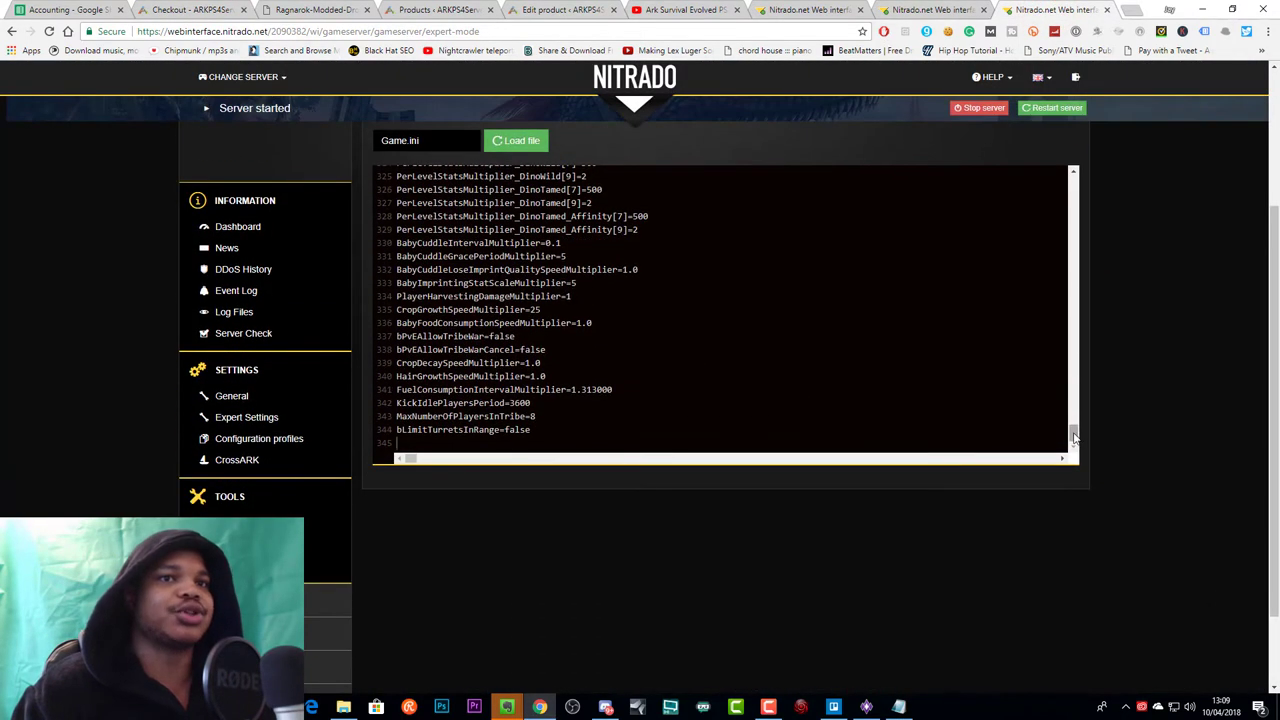
click(1075, 437)
key(Return)
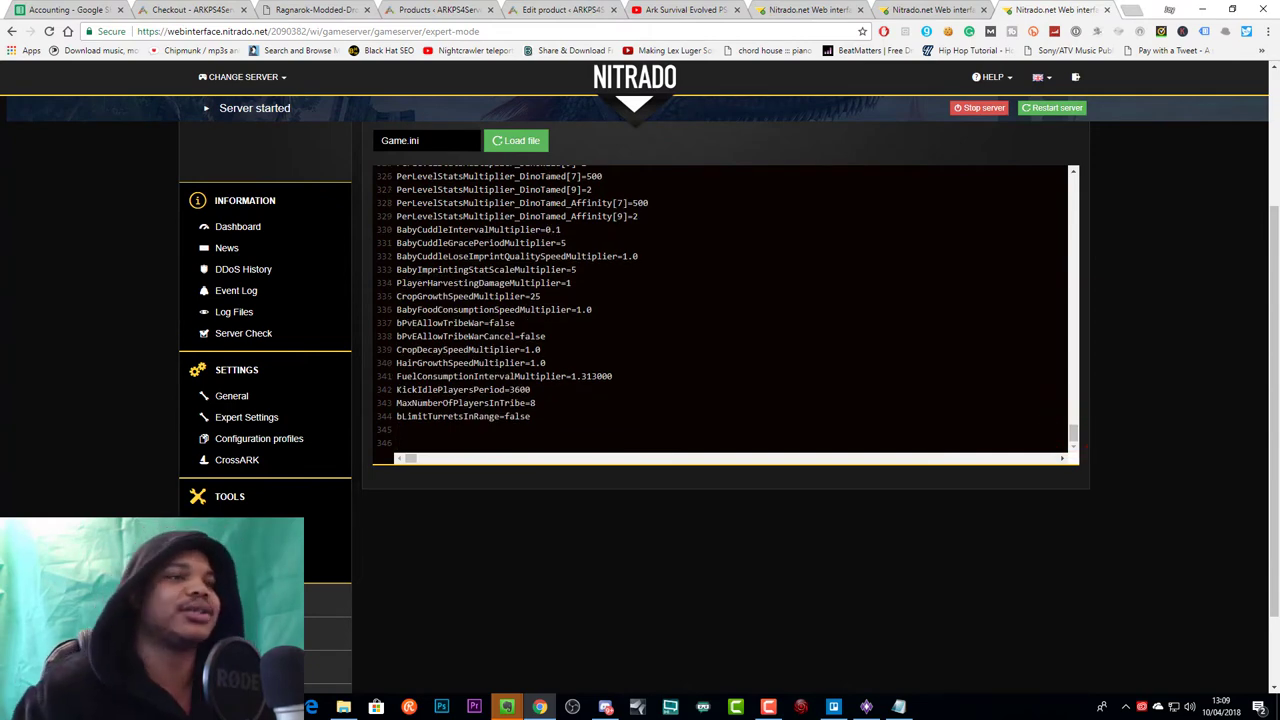
key(ctrl+v)
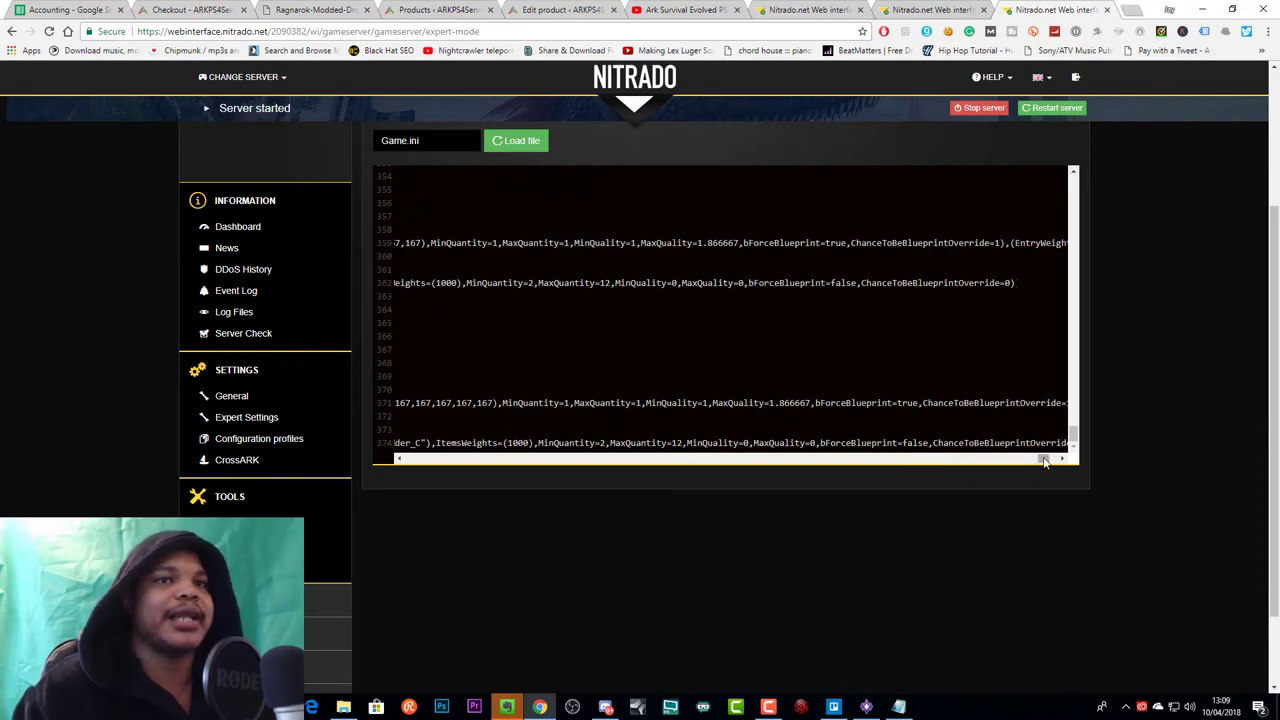
drag(1045, 462, 412, 460)
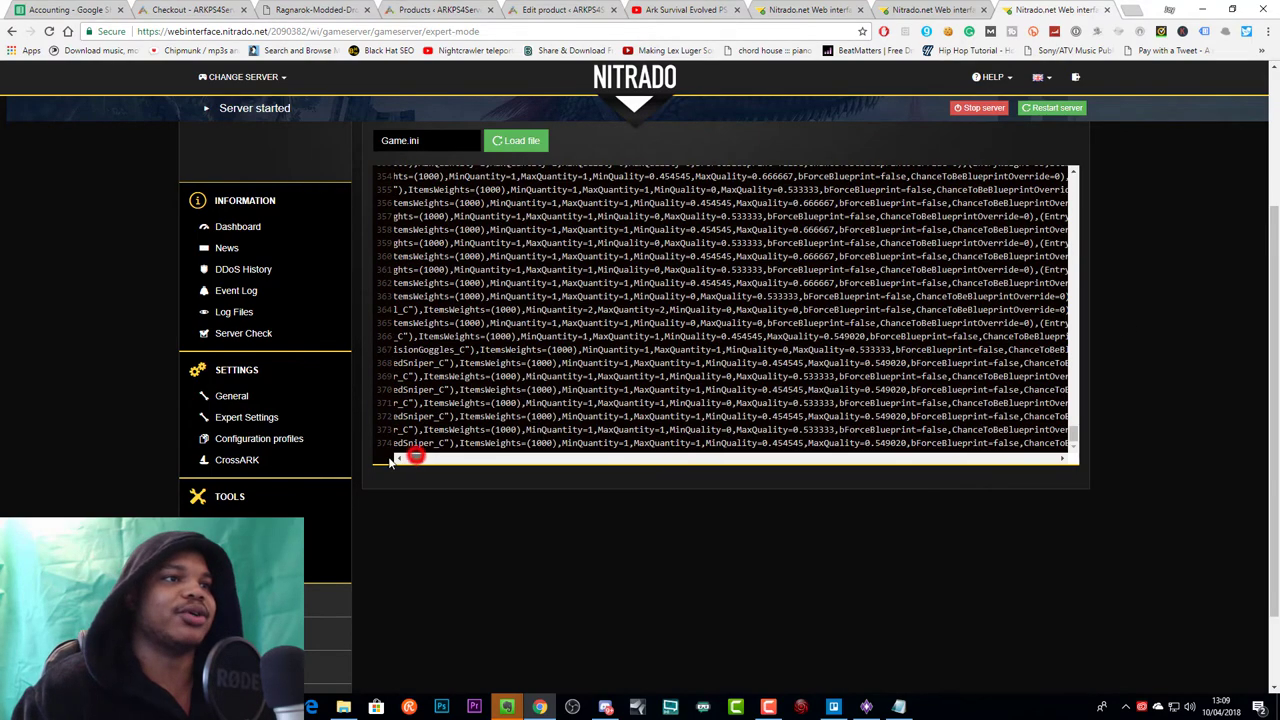
drag(416, 458, 404, 460)
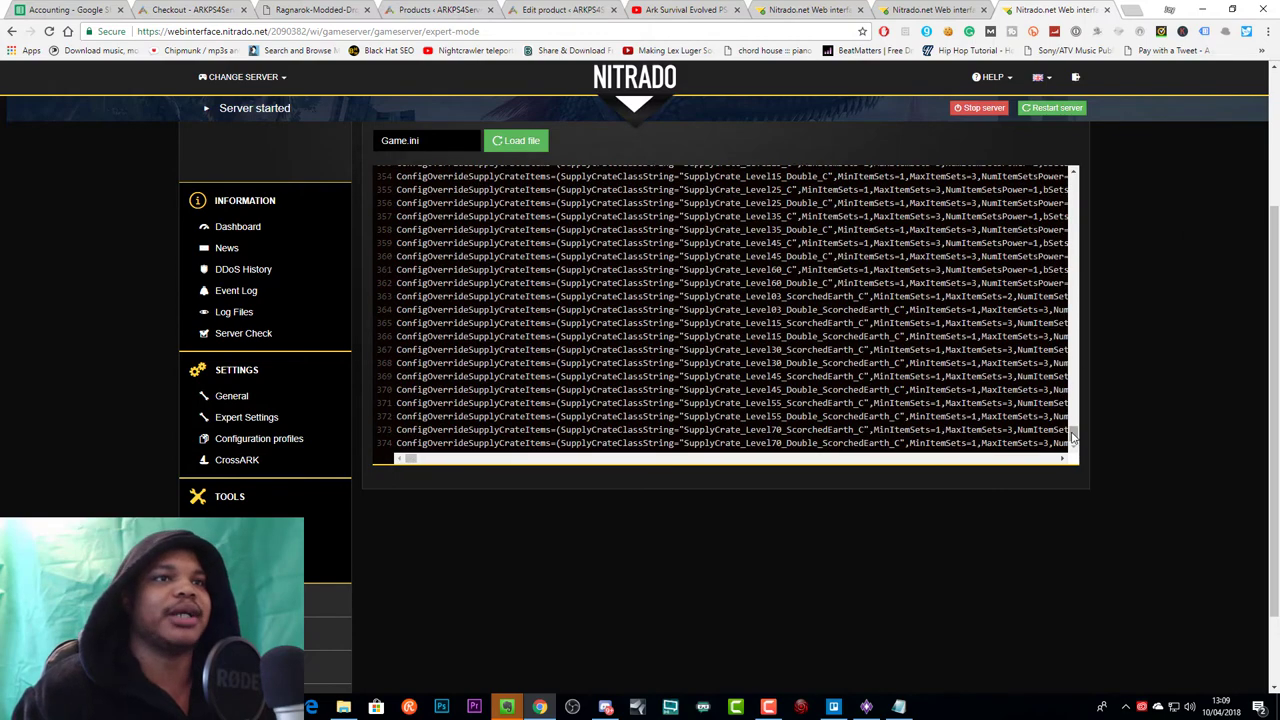
drag(1070, 430, 1072, 442)
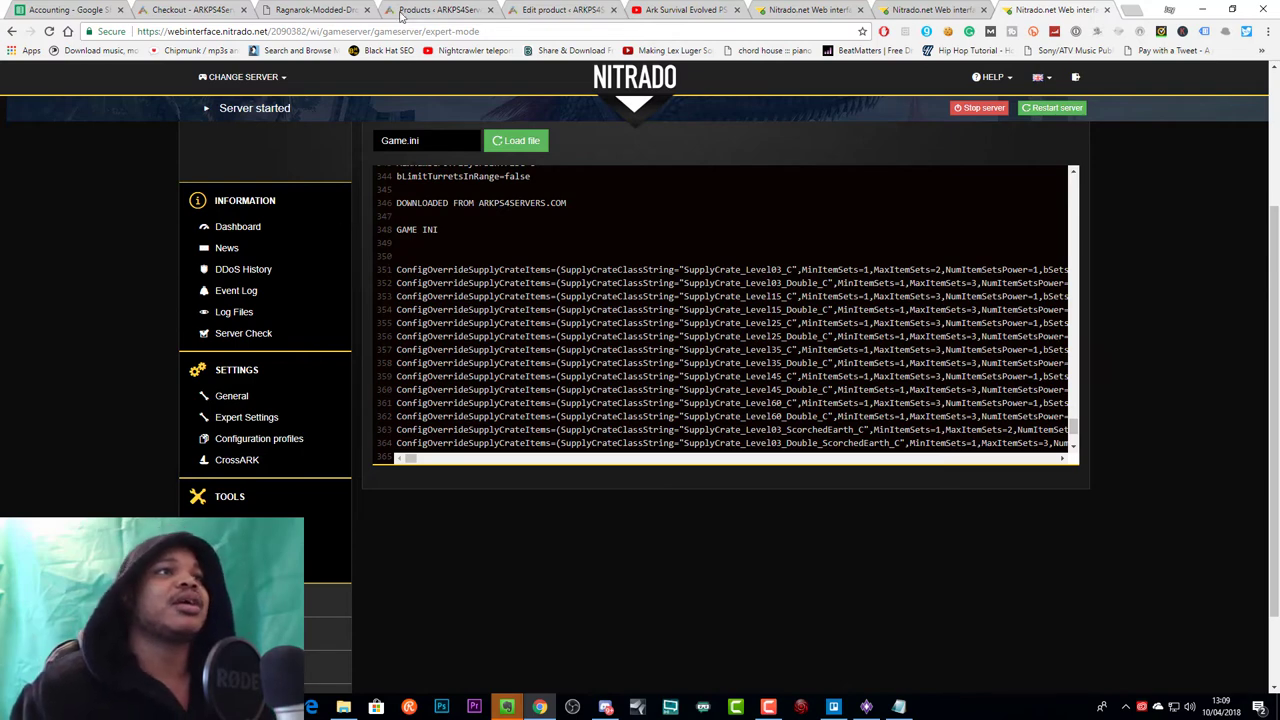
Delete the two pasted header lines and blank lines so the crate code follows bLimitTurretsInRange=false.
drag(410, 248, 394, 212)
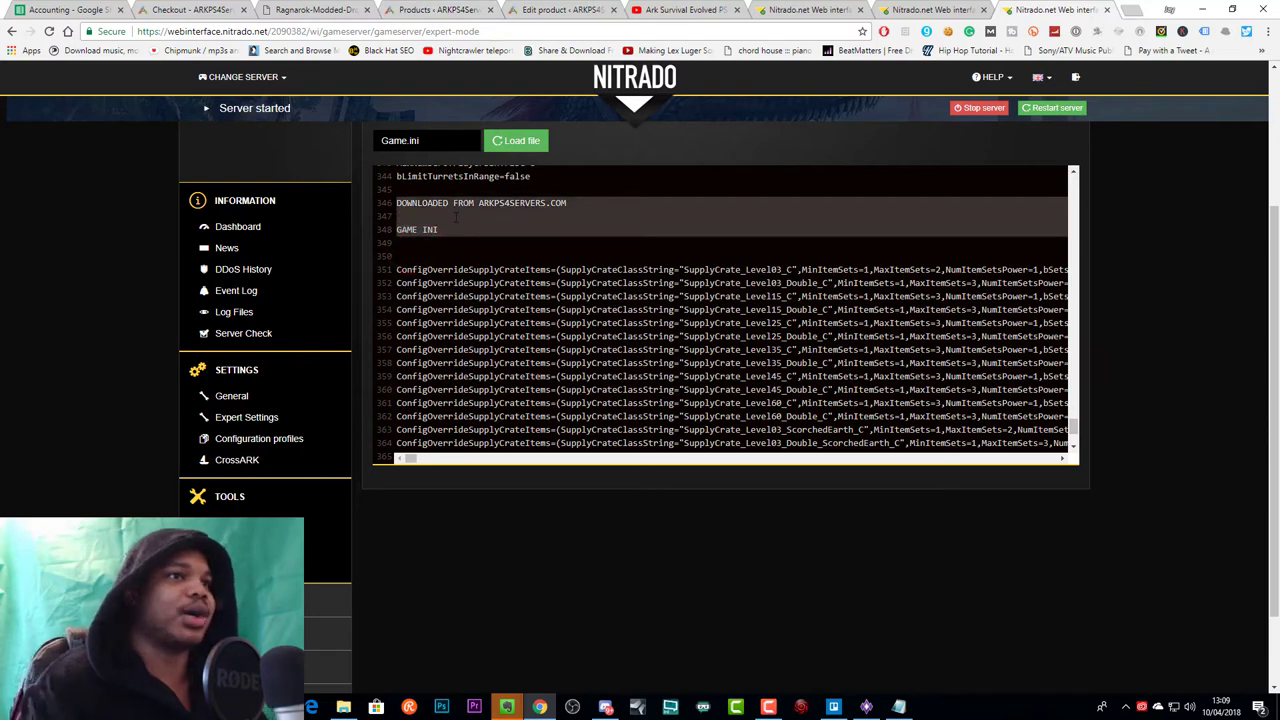
key(Delete)
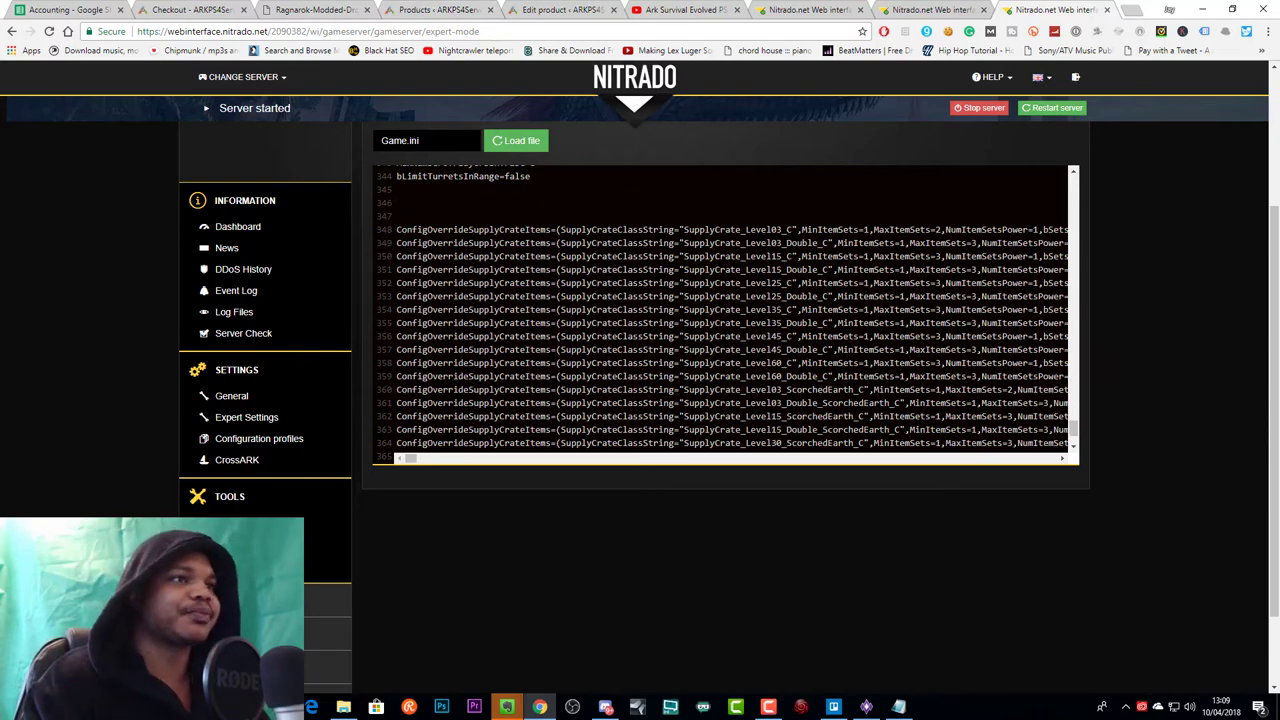
key(Delete)
key(BackSpace)
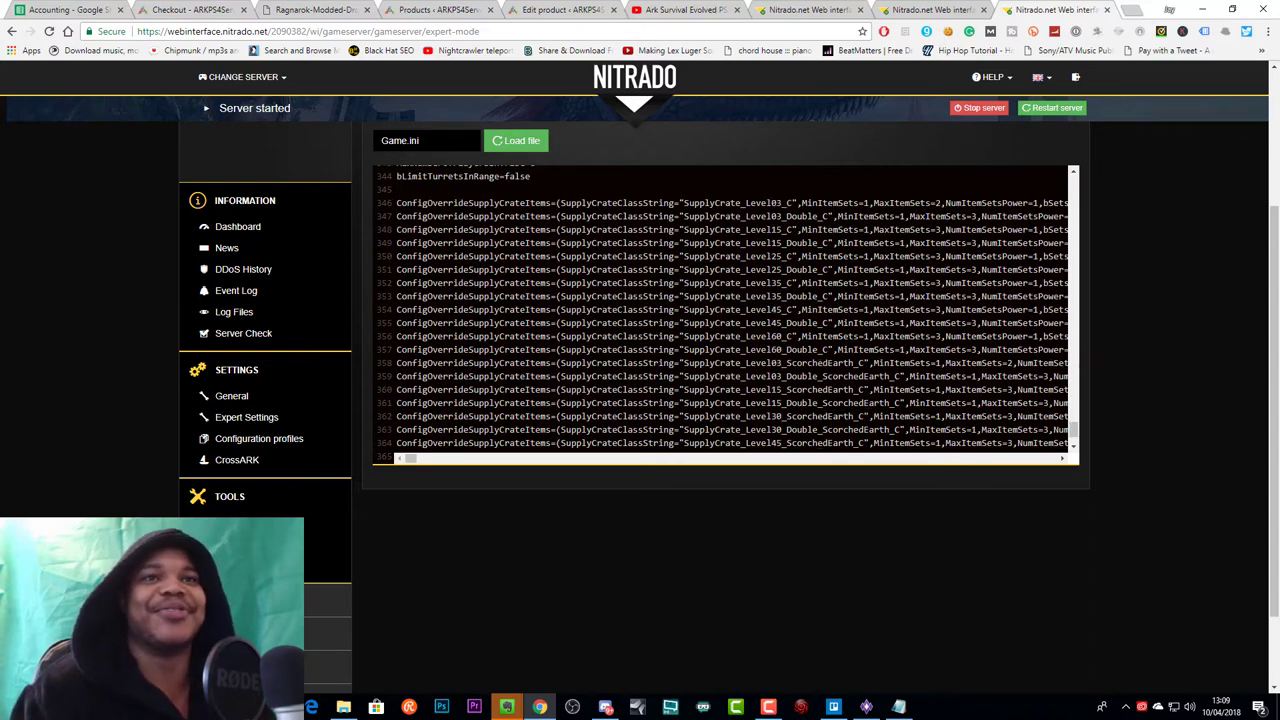
scroll(725, 310, up, 2)
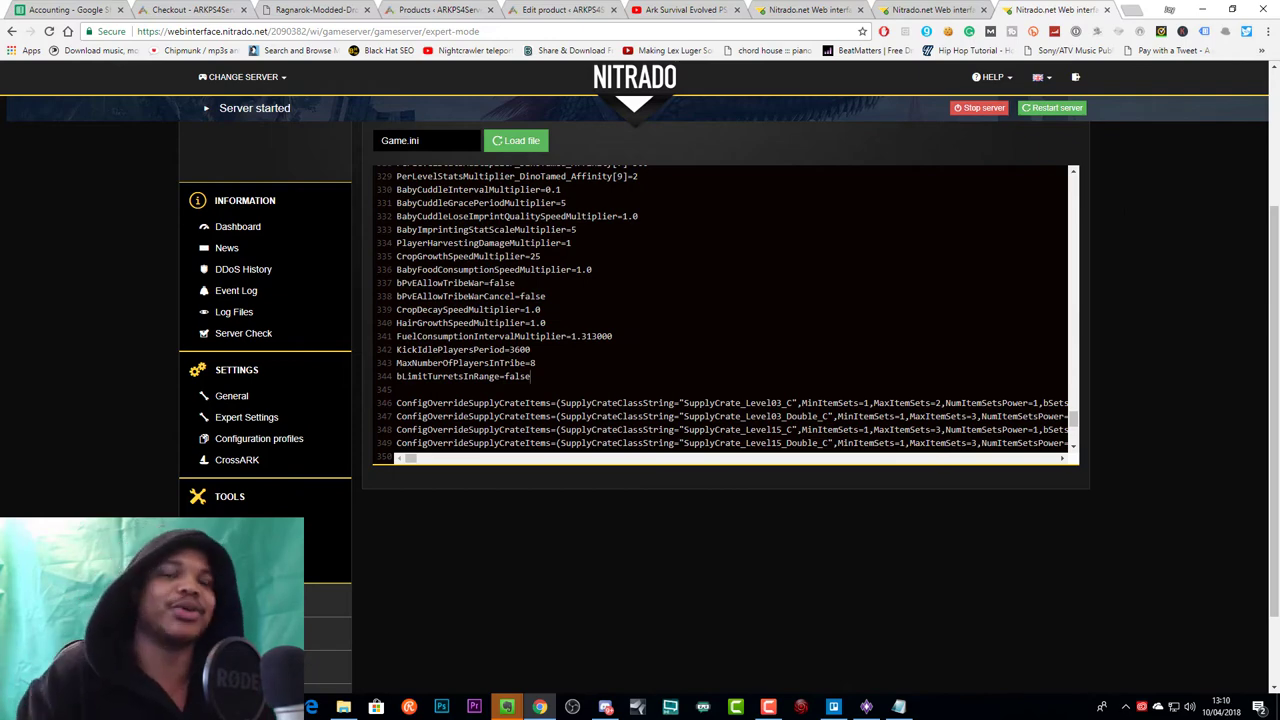
scroll(725, 310, down, 2)
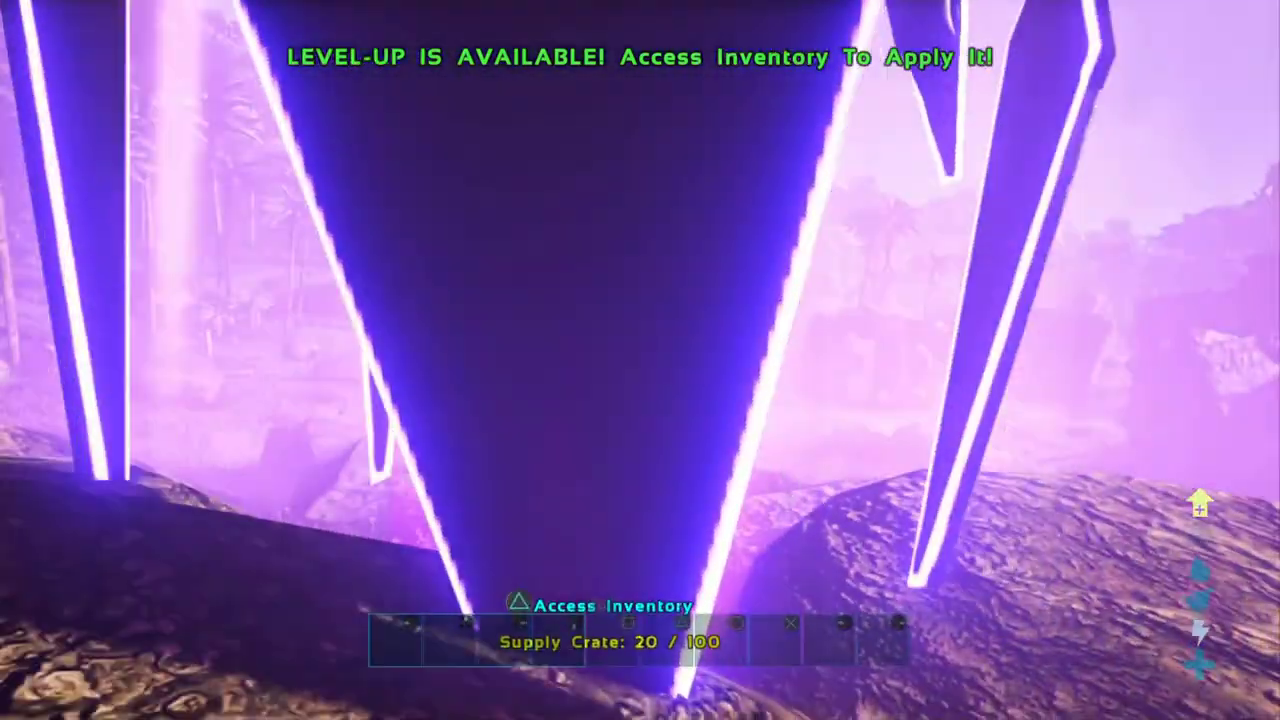
Open the supply crate and browse its modded loot, including the Ramshackle Rex Saddle.
key(i)
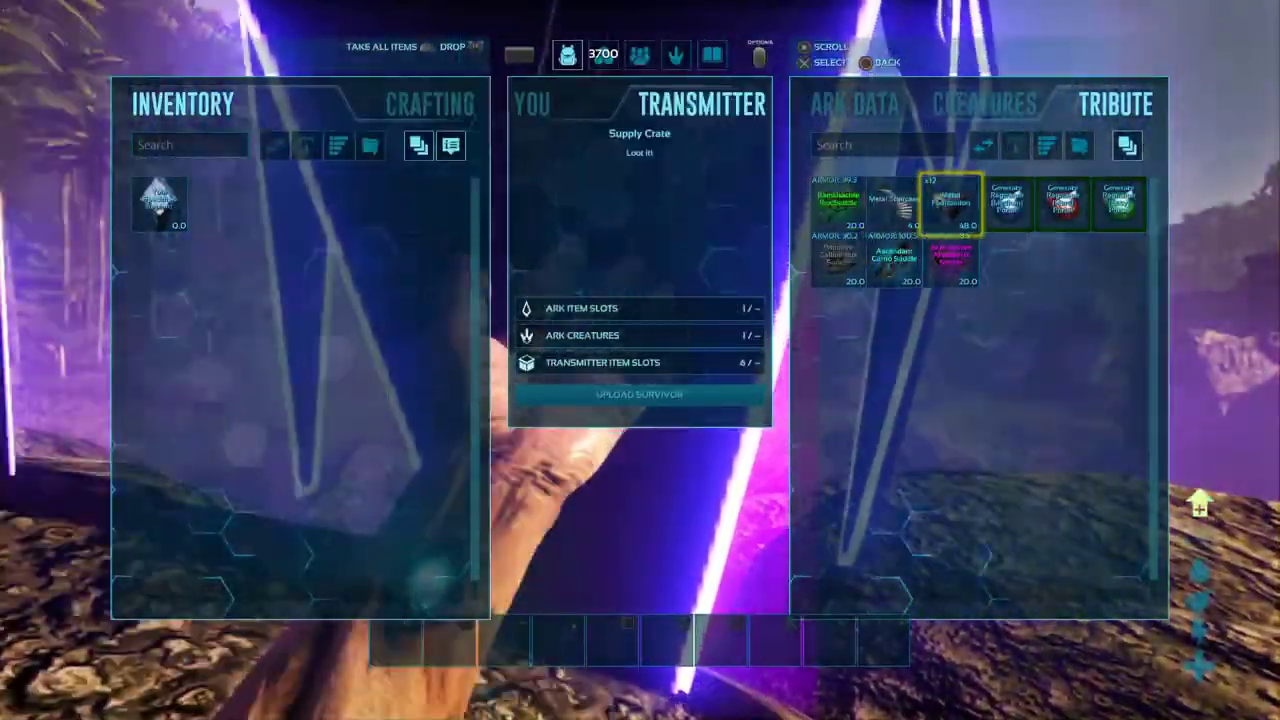
click(895, 258)
click(838, 258)
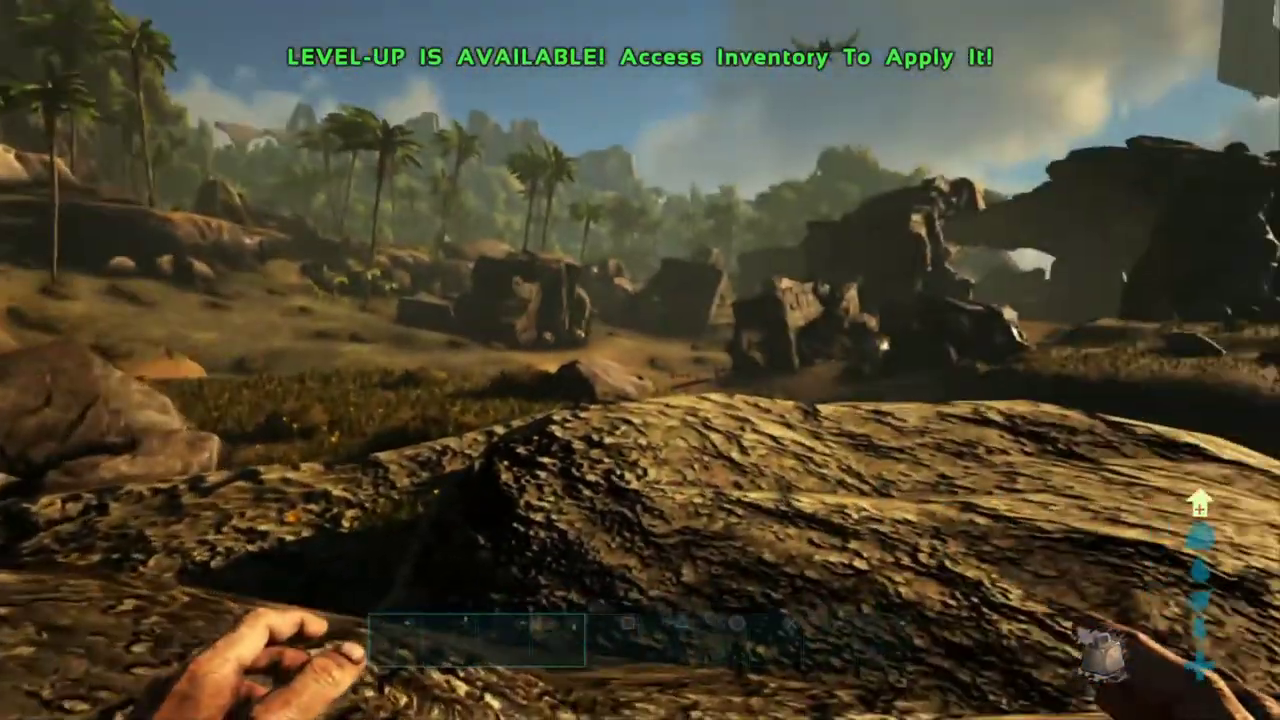
Check the Metal Foundation stack in your own inventory, then mount the griffin and fly off.
key(i)
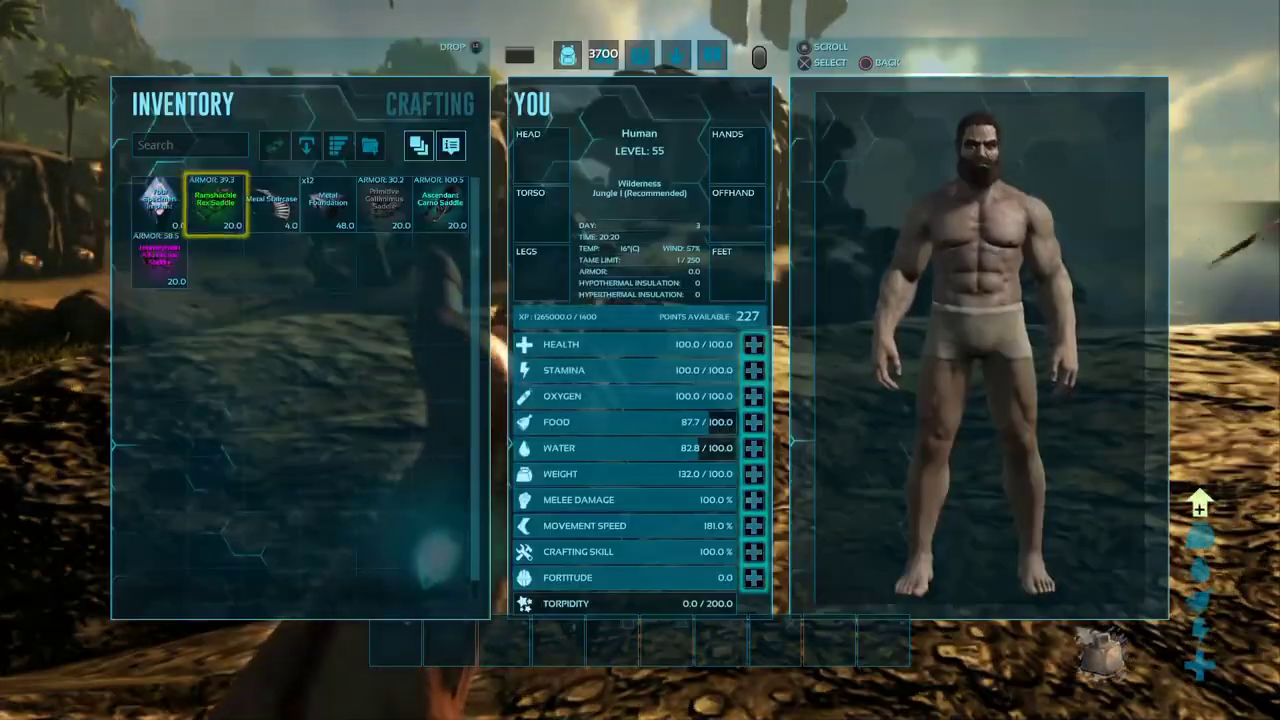
click(328, 204)
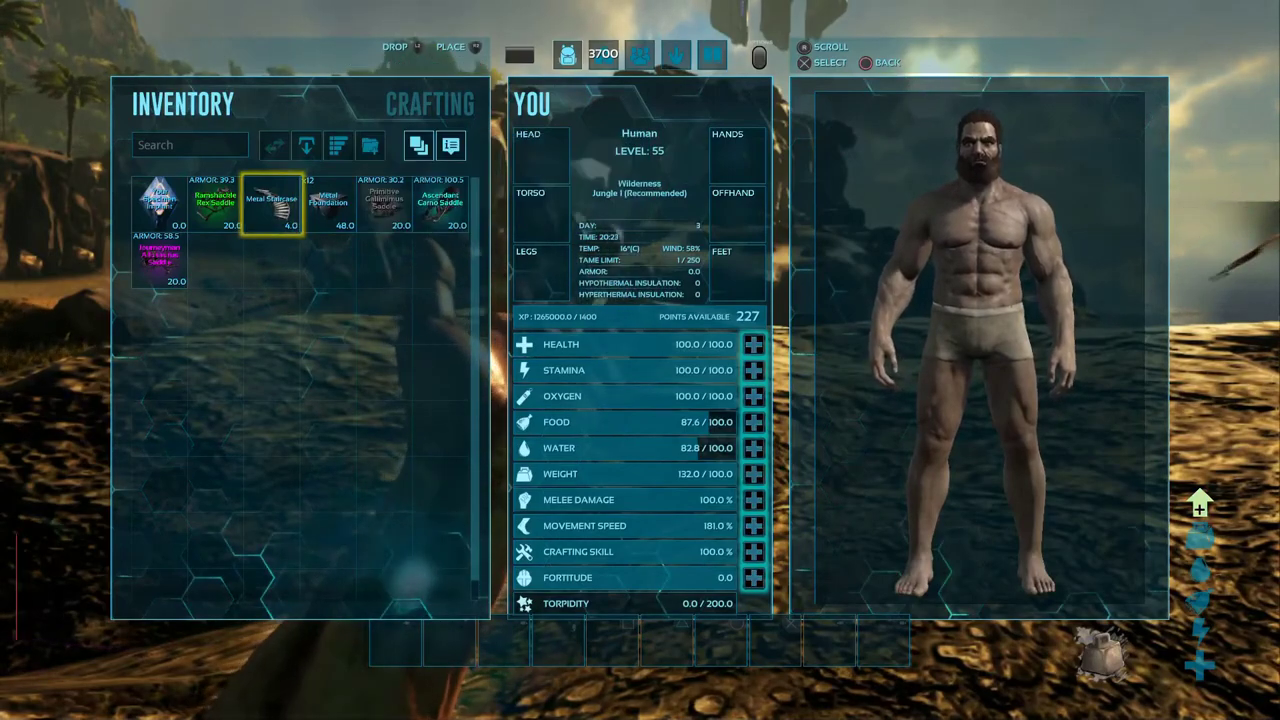
key(Escape)
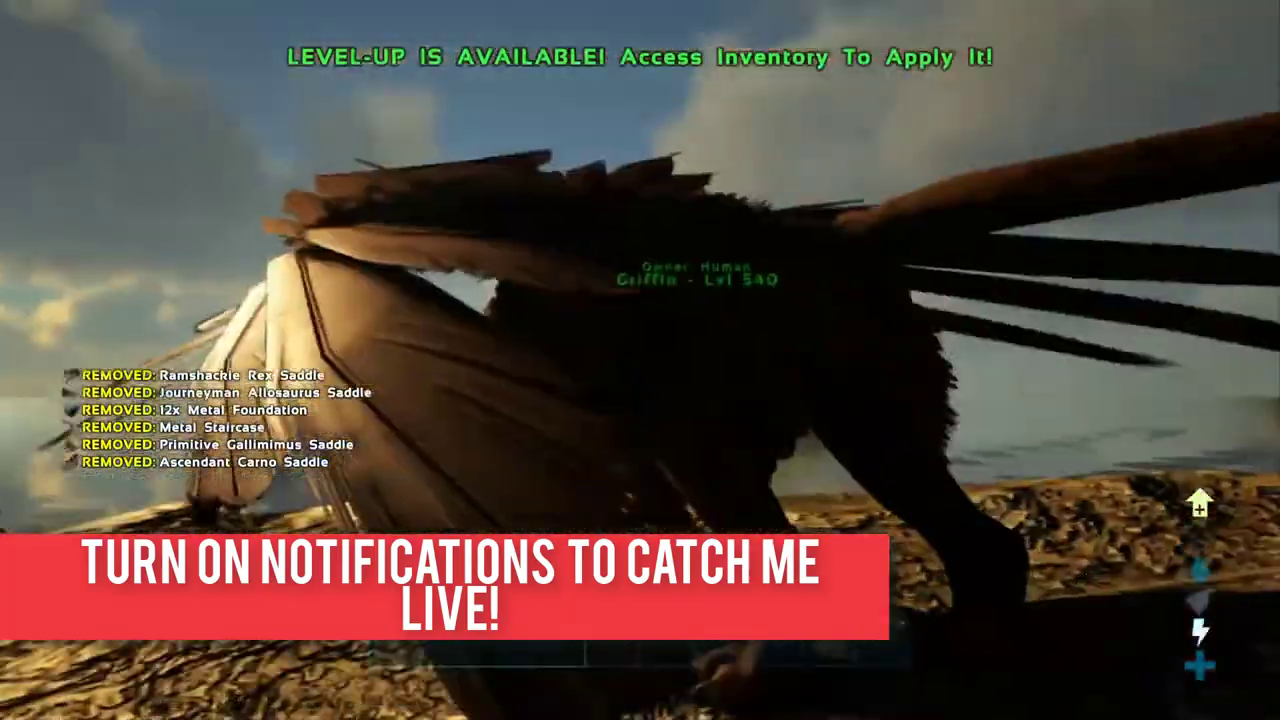
key(e)
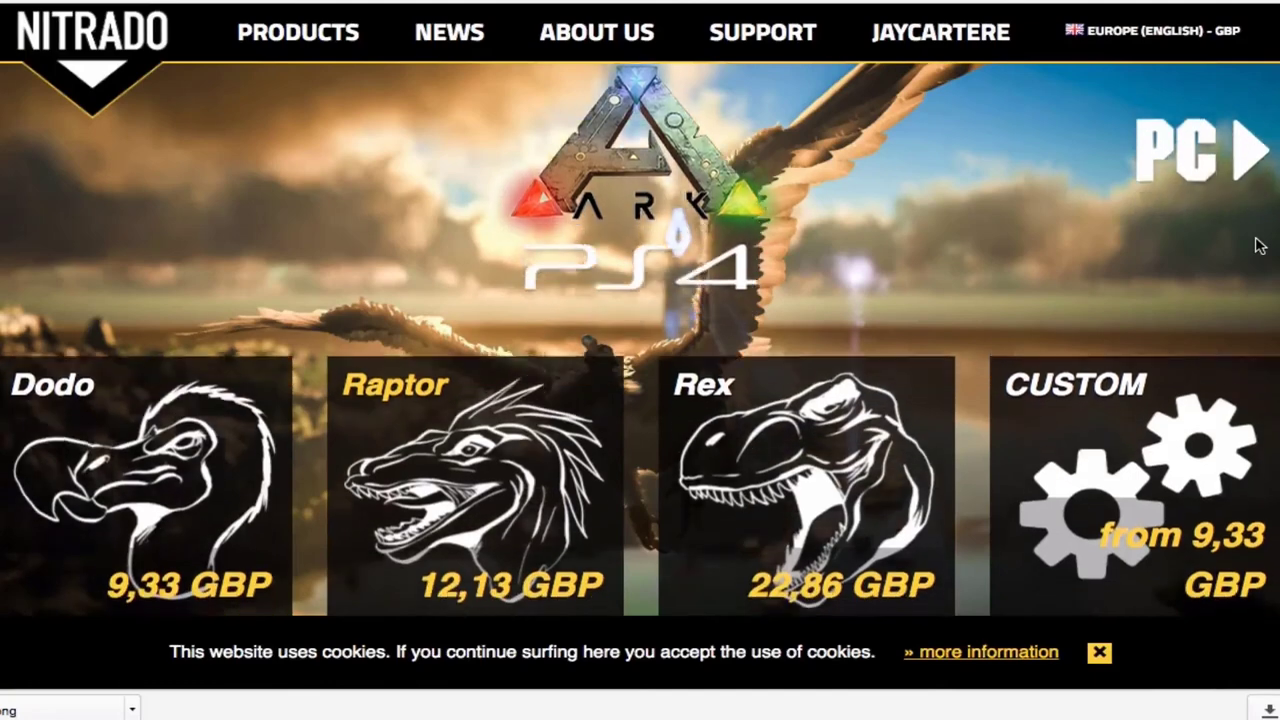
scroll(1258, 246, down, 3)
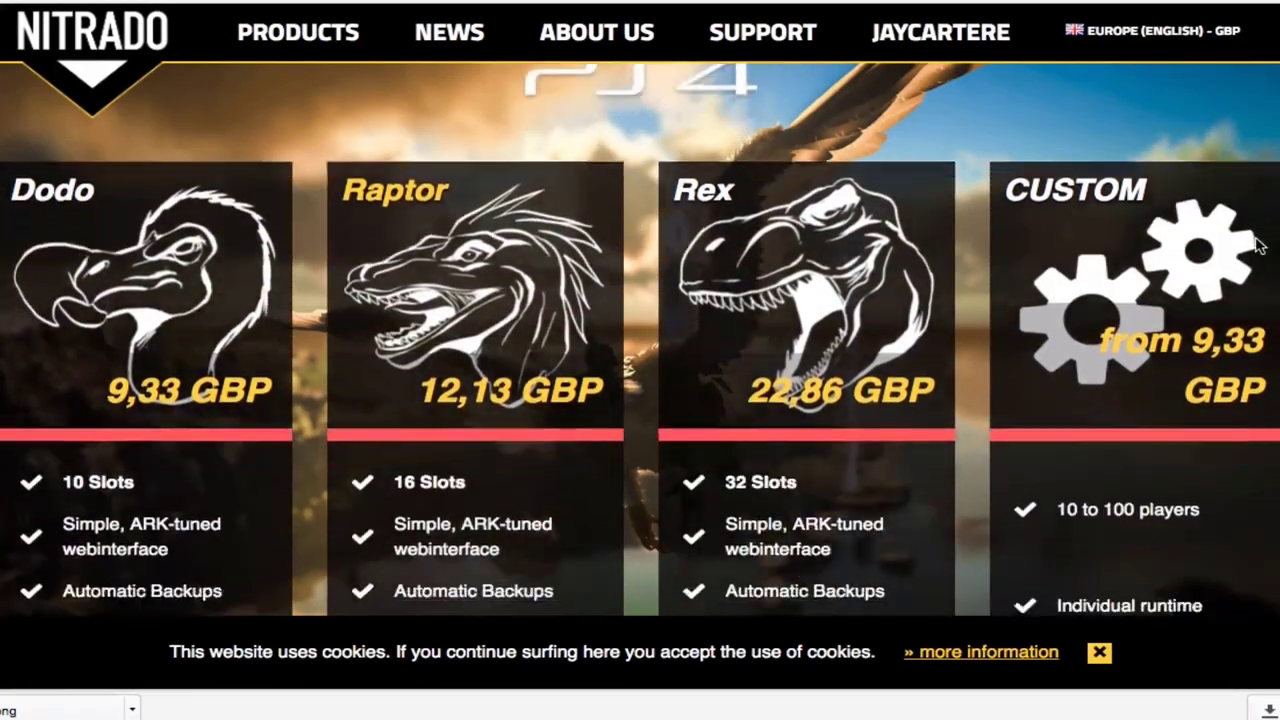
scroll(1258, 246, down, 2)
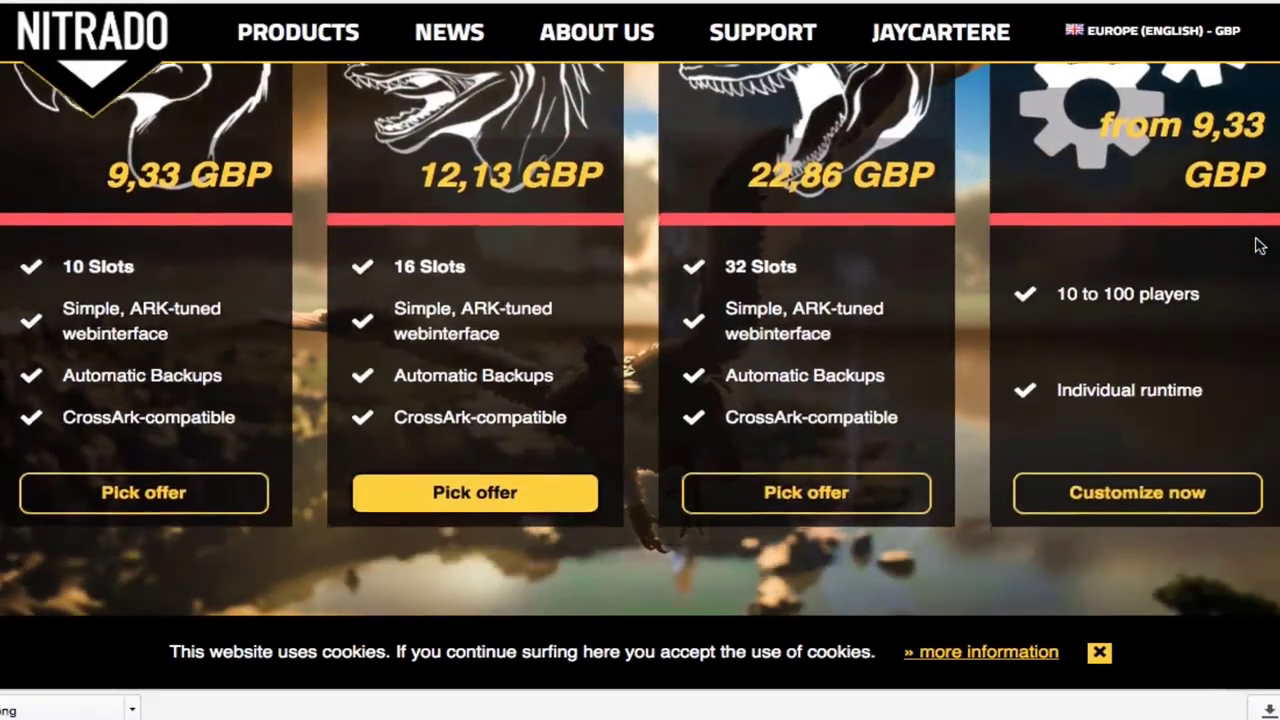
scroll(1258, 246, down, 2)
scroll(1258, 246, down, 4)
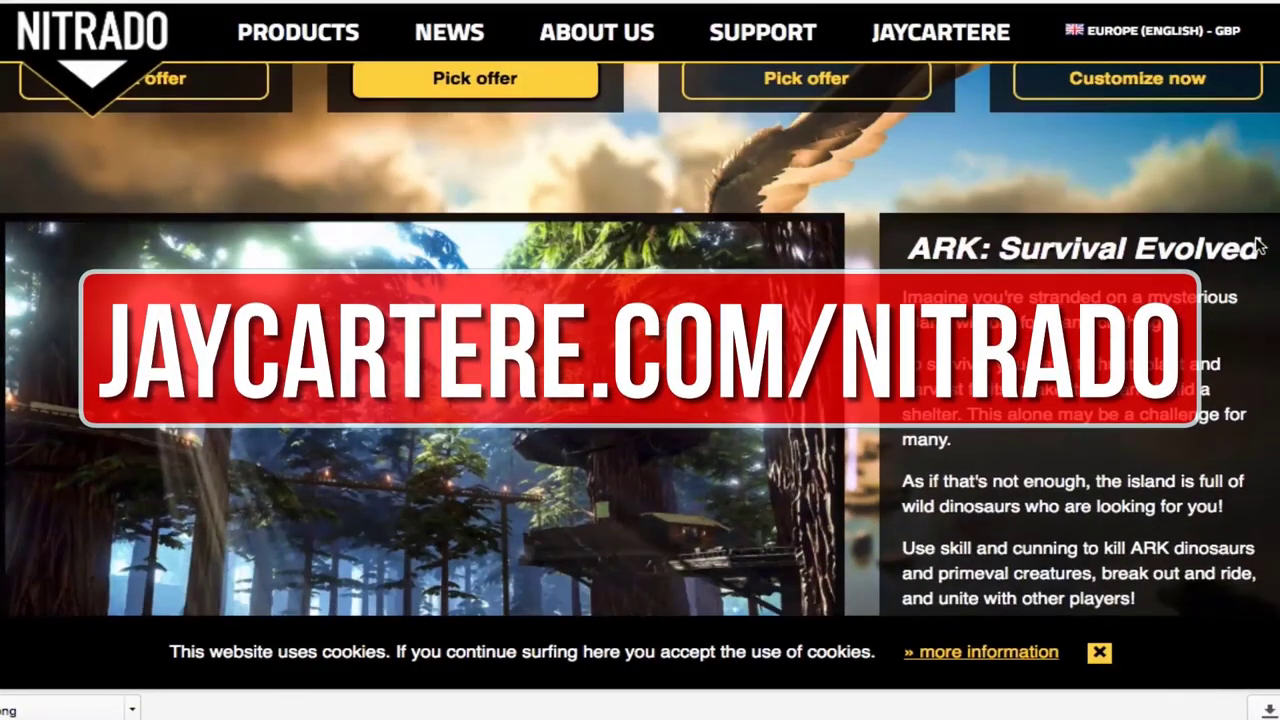
scroll(1258, 246, down, 2)
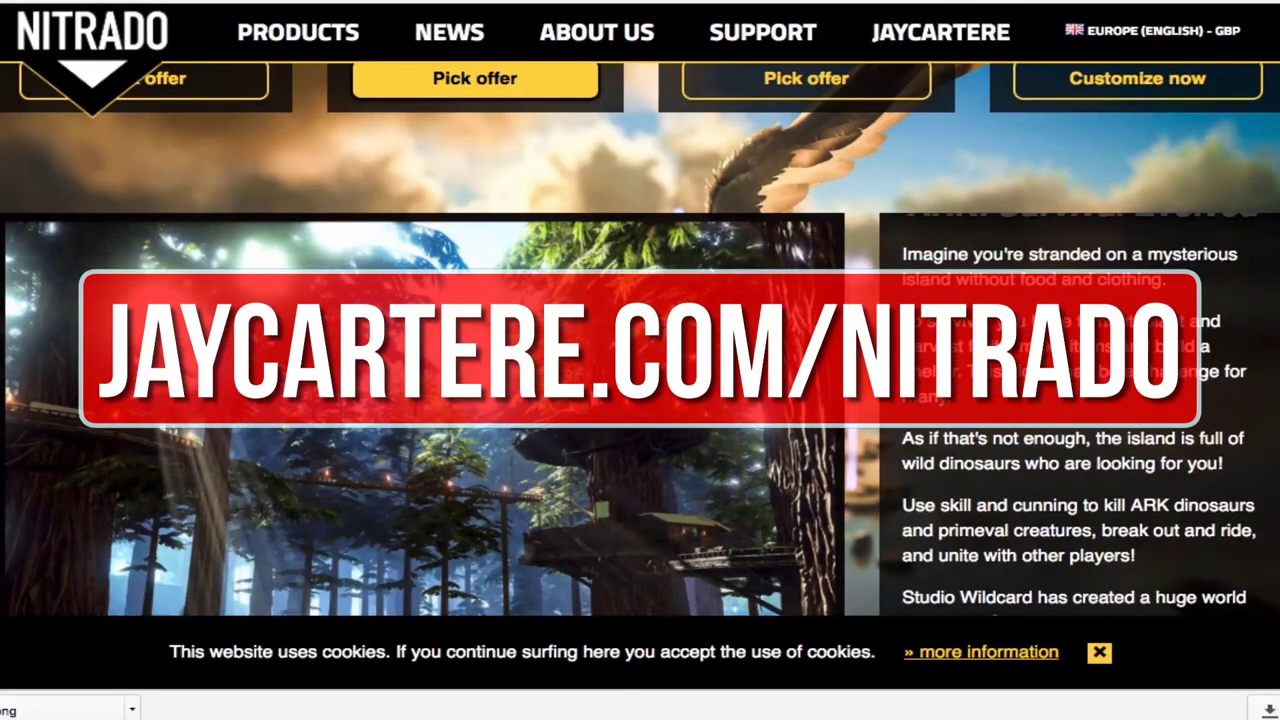
scroll(1258, 246, down, 3)
scroll(640, 360, down, 1)
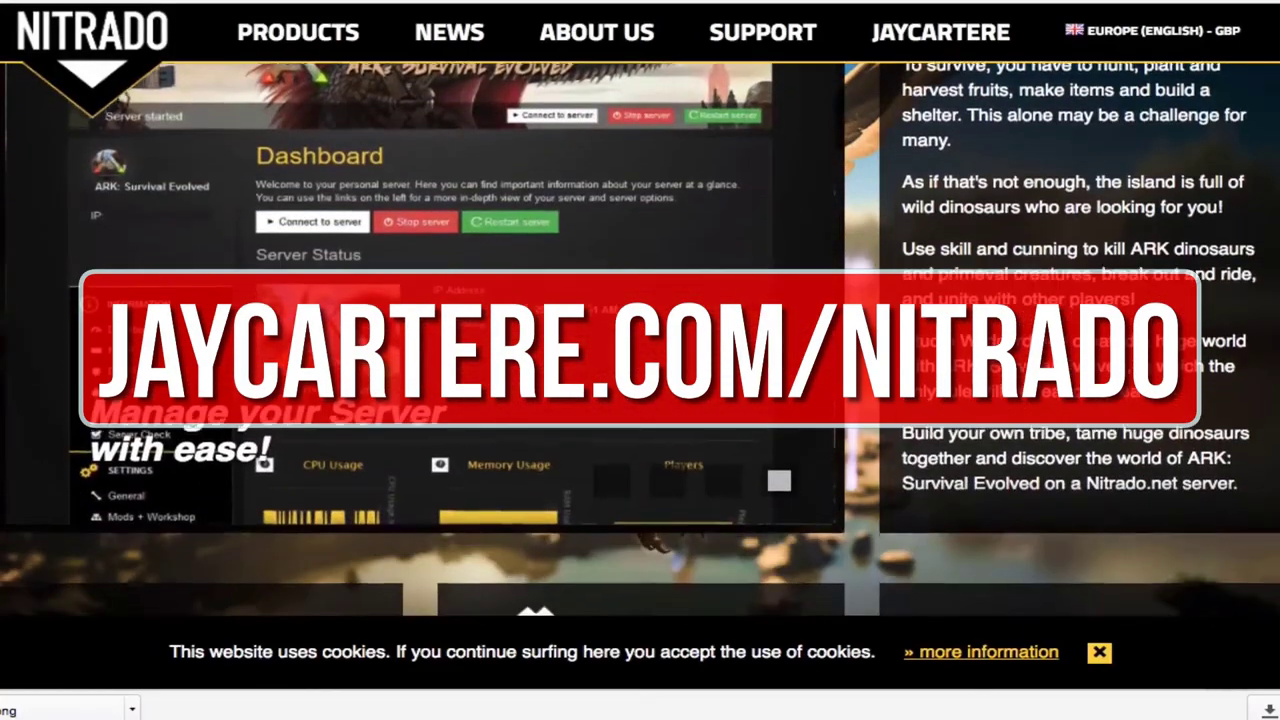
scroll(640, 376, down, 5)
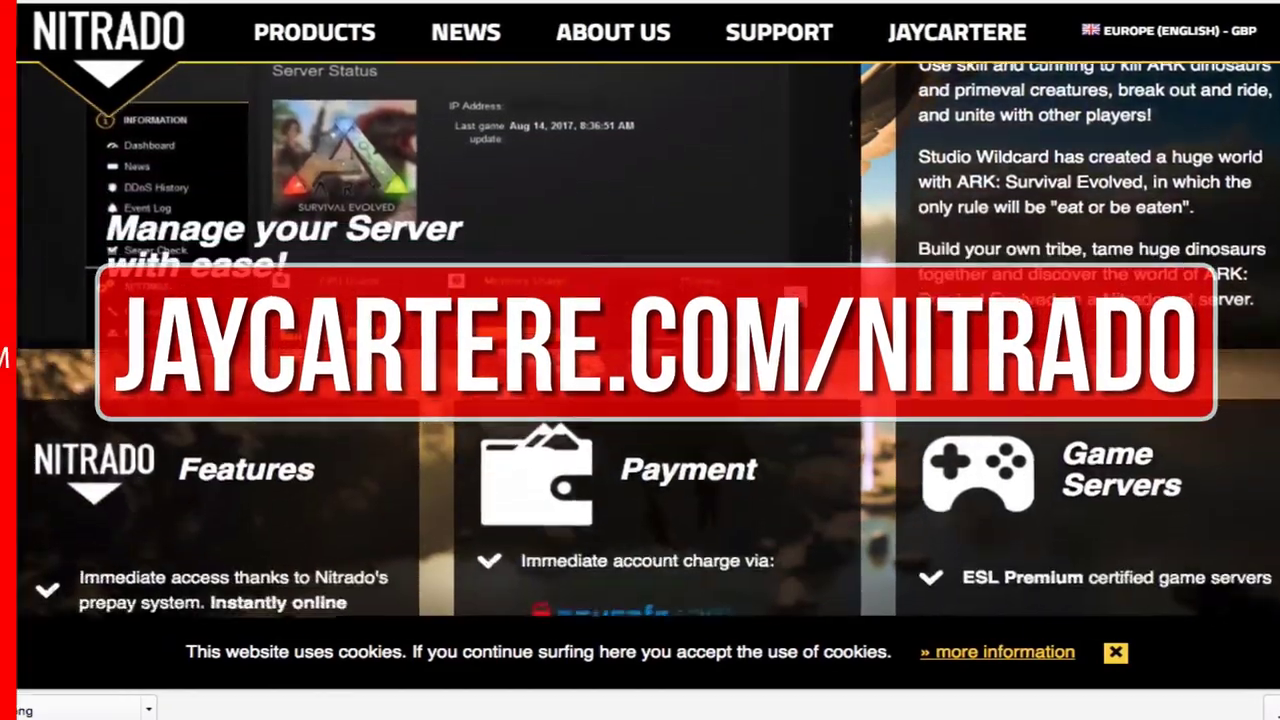